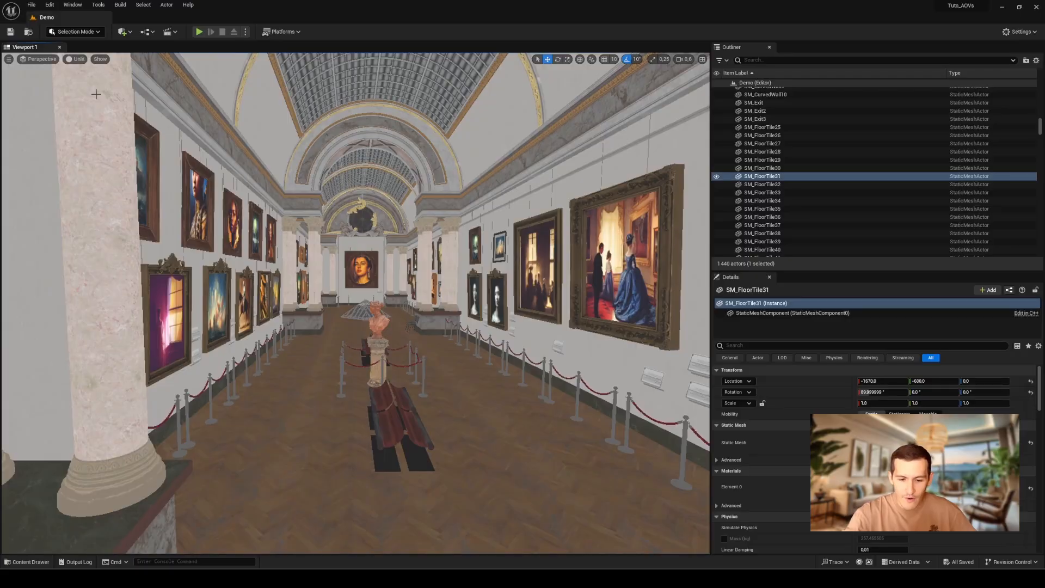
Switch the viewport to the Detail Lighting view mode.
key(alt+5)
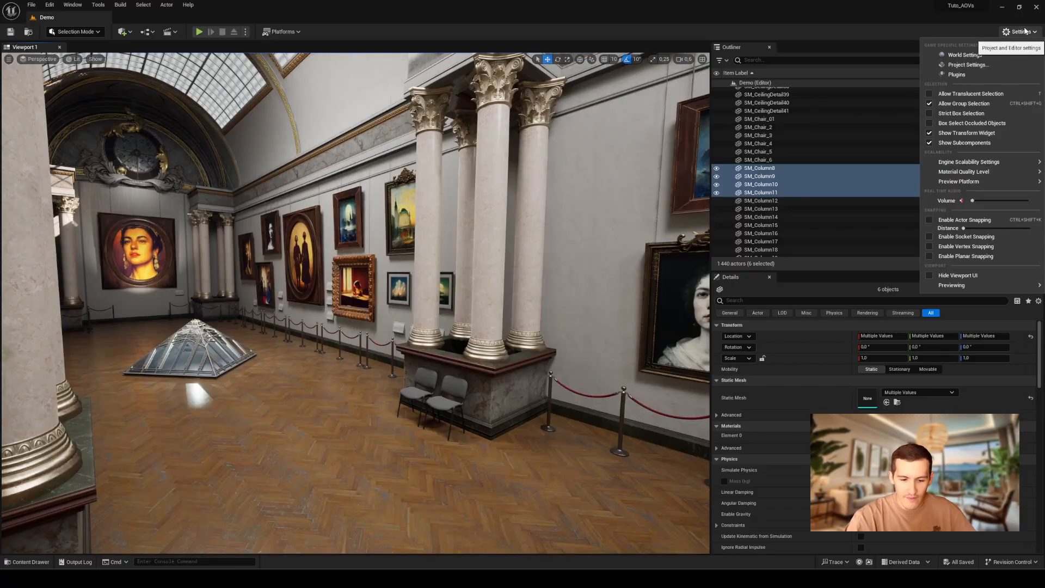
Find the Movie Render Queue plugin by searching for "movie render queue" and enable it.
click(957, 74)
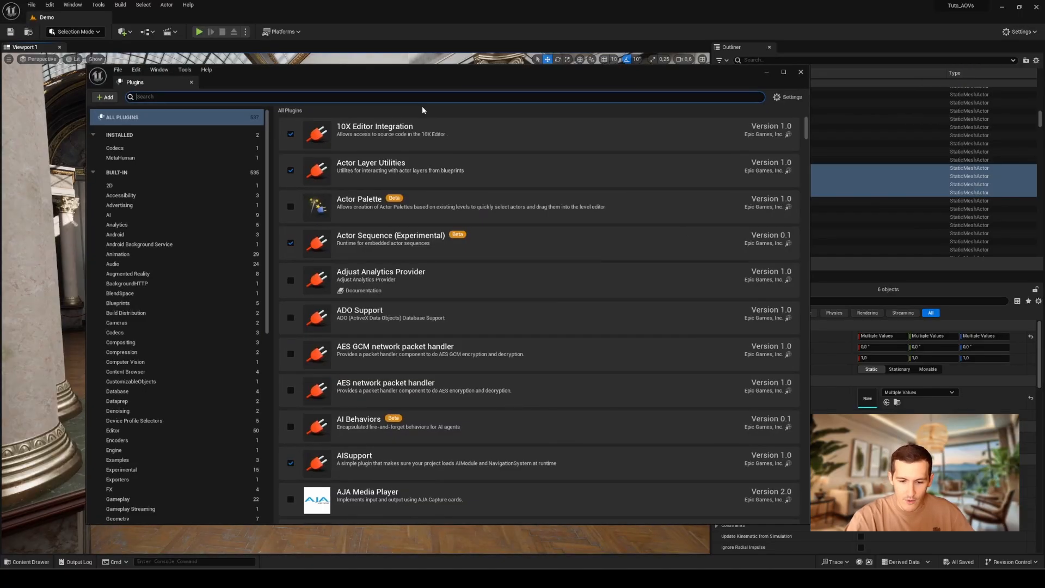
text(movie render queue)
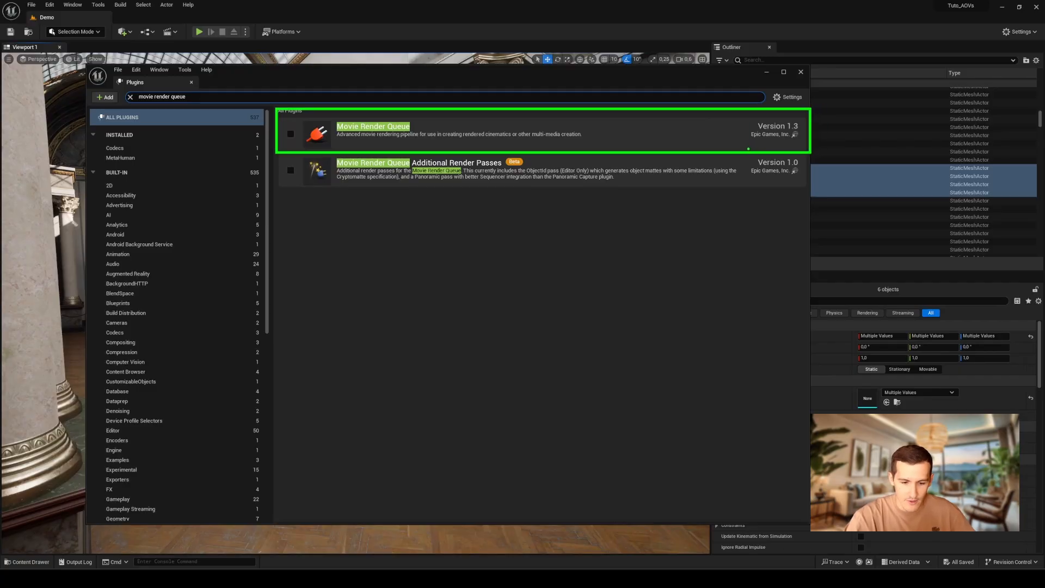
click(291, 134)
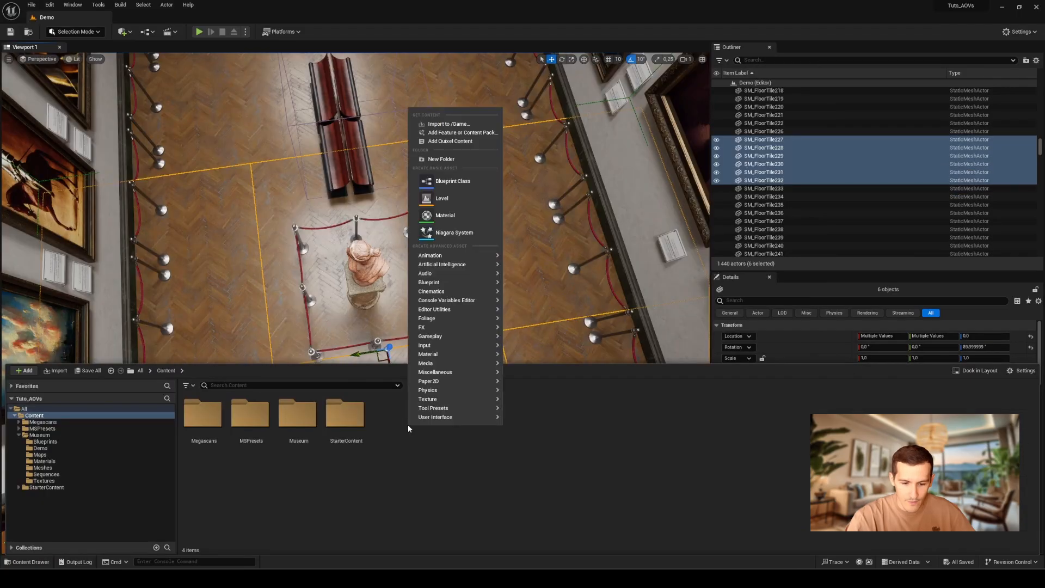
Create a level sequence named LS_AOVs and add a cine camera to it, framed on the bust.
mouse_move(467, 291)
click(549, 315)
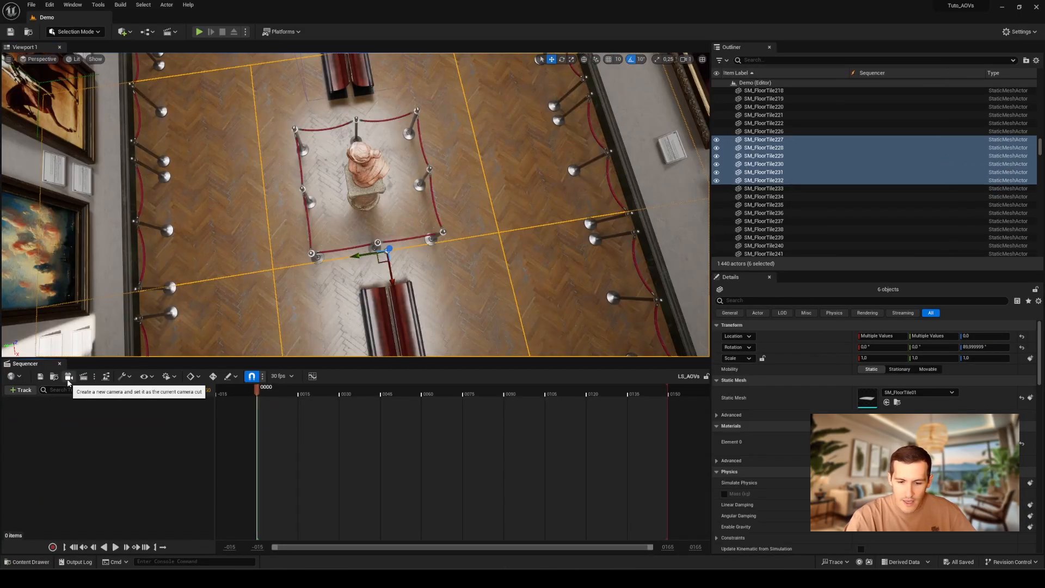
click(69, 377)
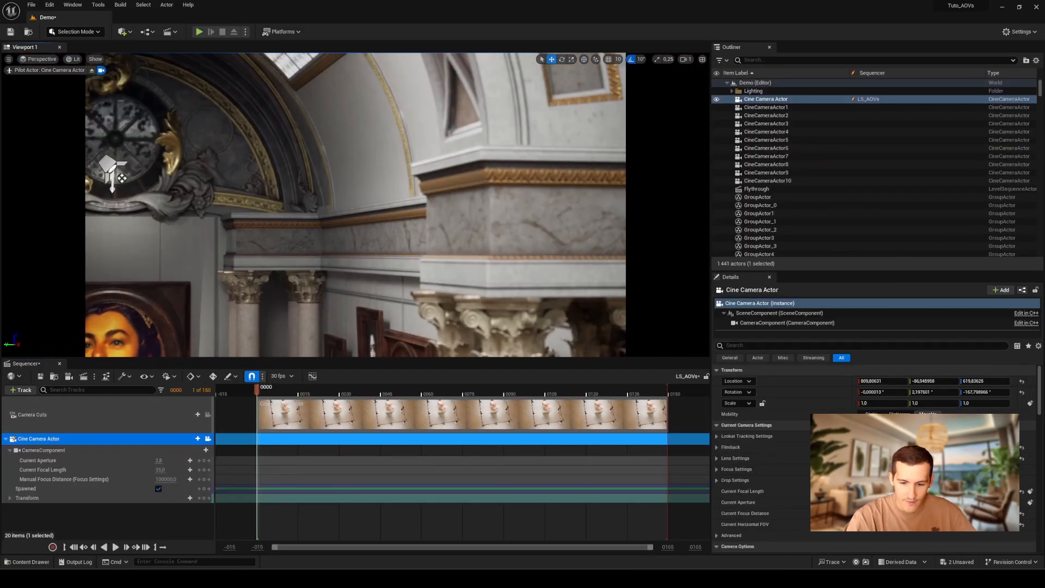
right_drag(355, 180, 360, 279)
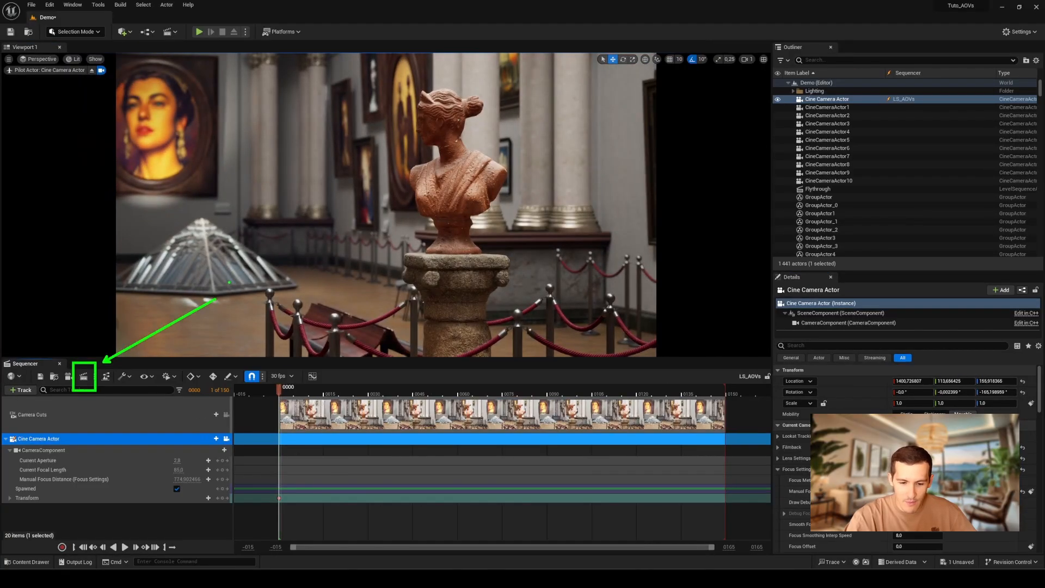
Send the LS_AOVs sequence to the Movie Render Queue and open its job's render configuration.
click(84, 376)
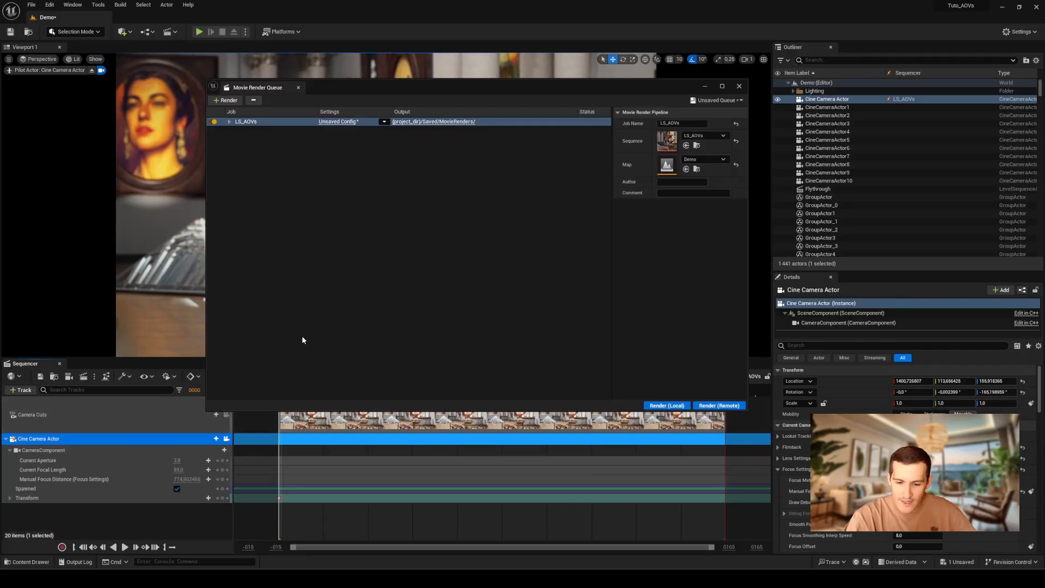
click(333, 122)
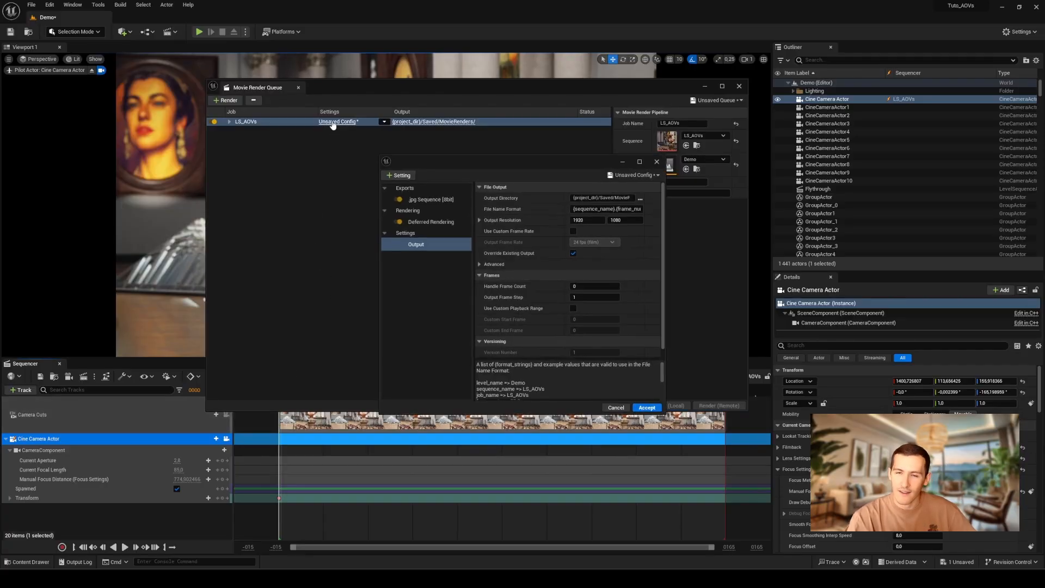
drag(499, 161, 426, 128)
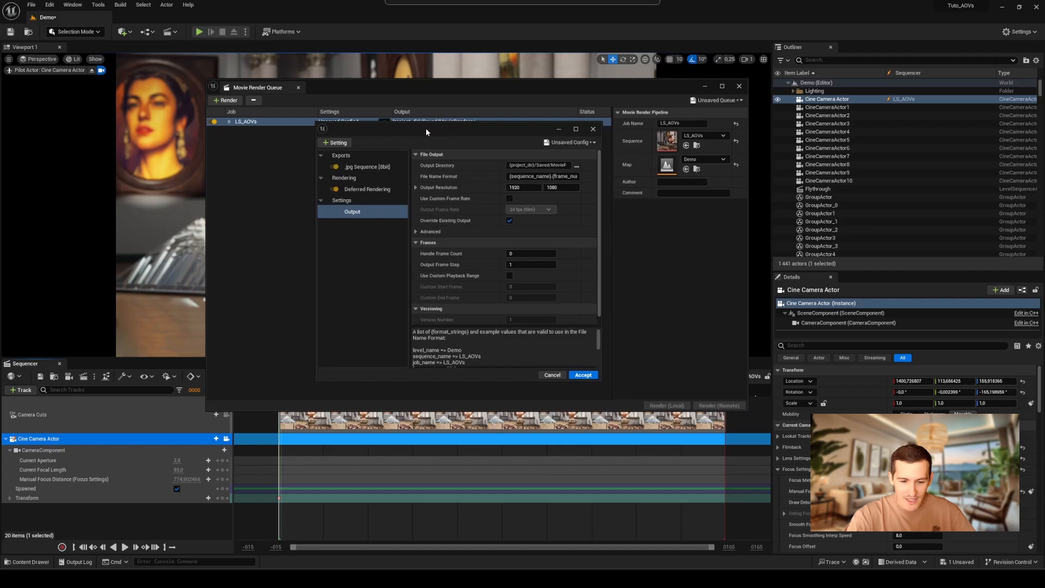
Enable both additional post process materials in the job's Deferred Rendering settings.
click(375, 191)
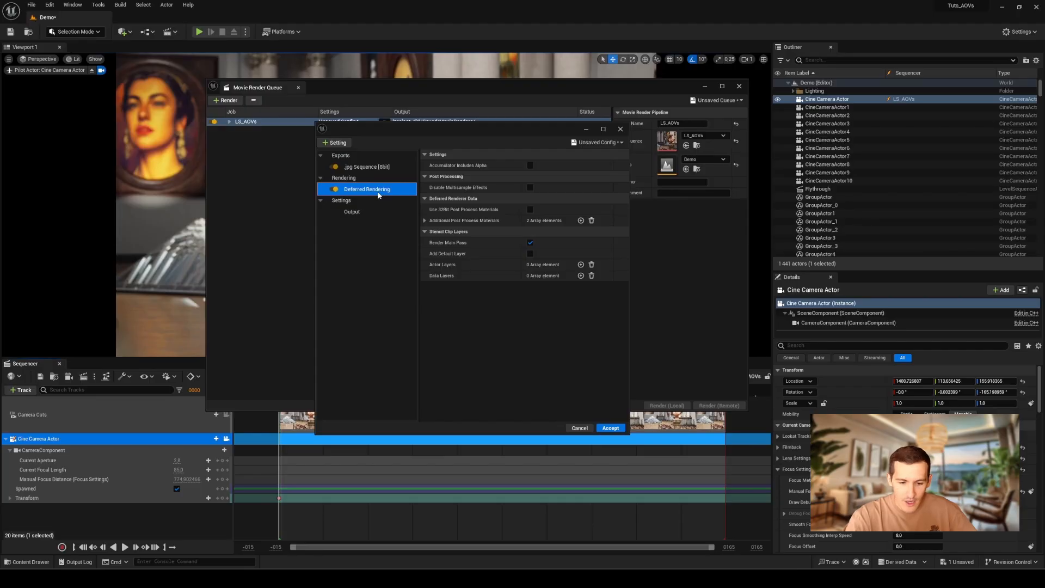
click(424, 220)
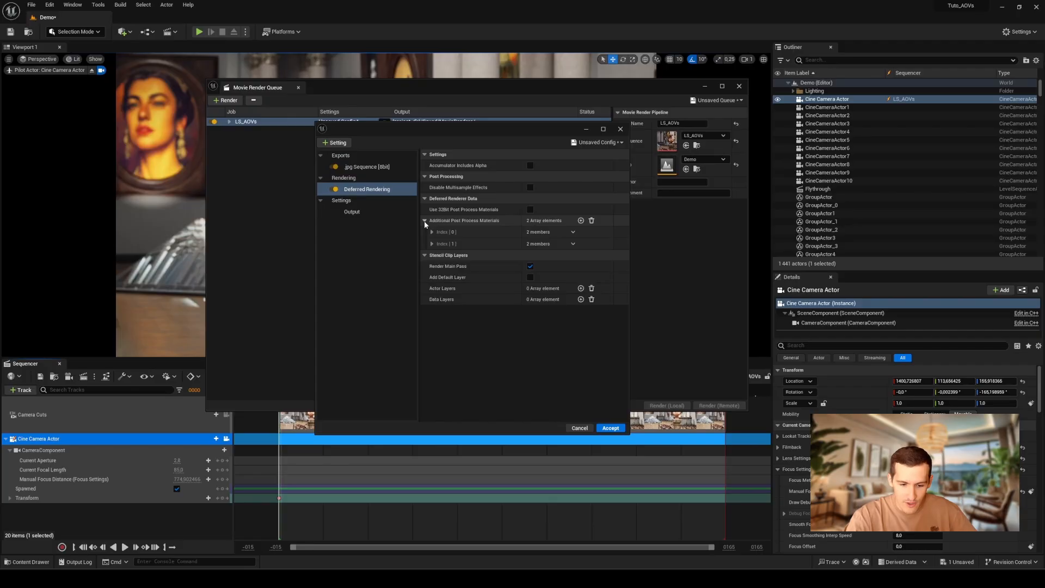
click(431, 232)
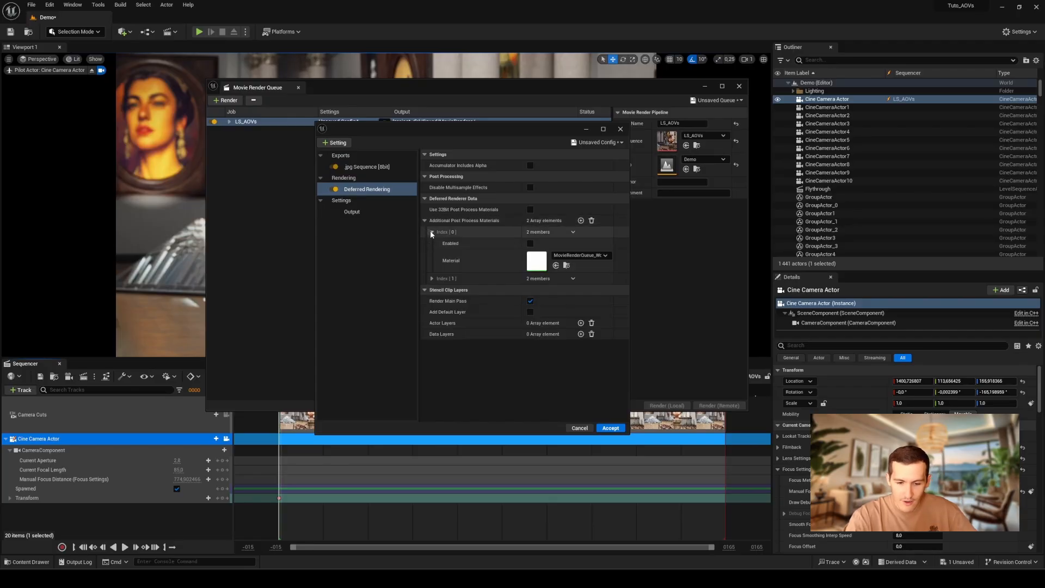
click(432, 279)
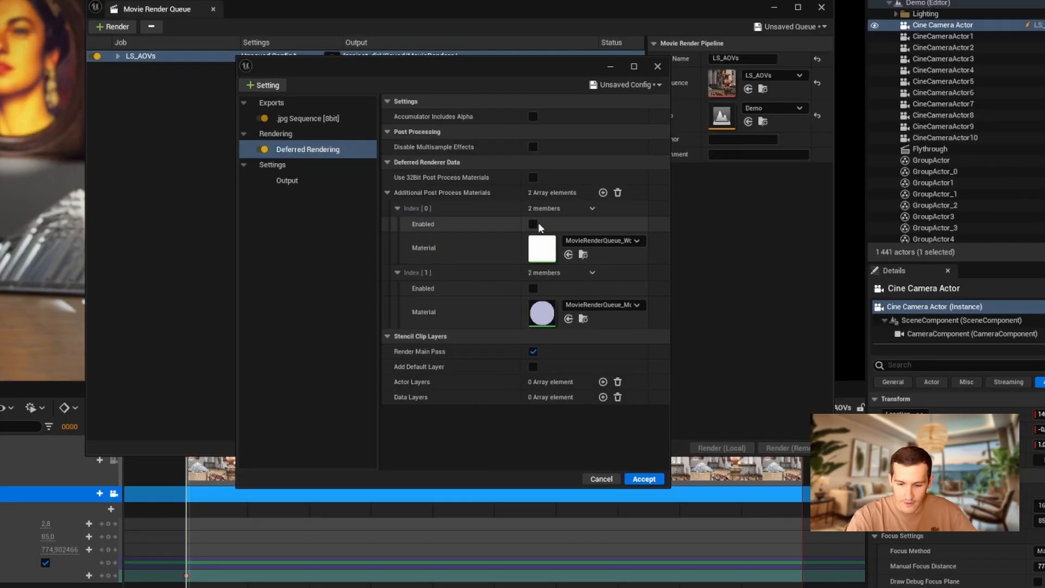
click(530, 243)
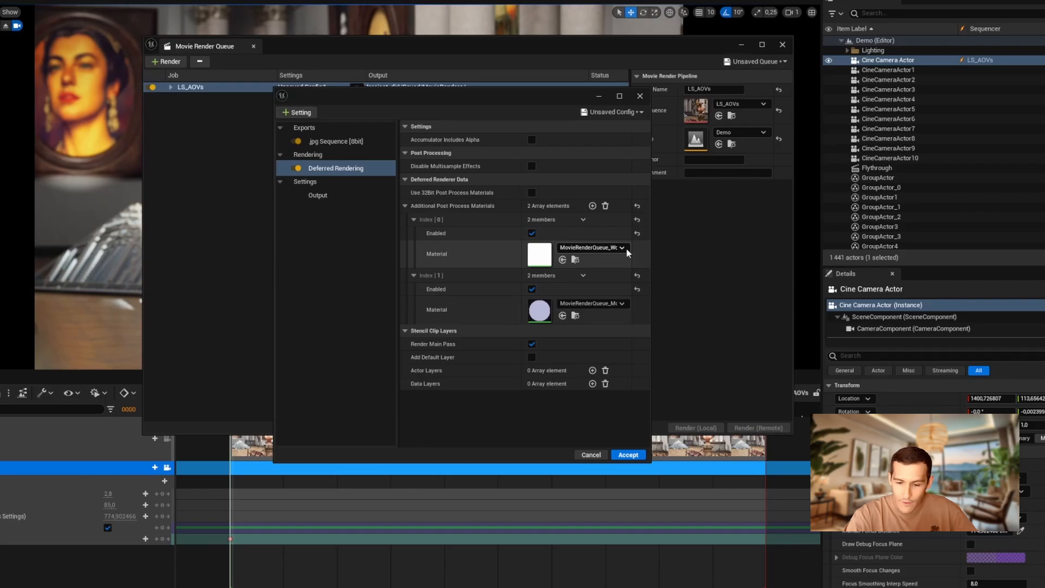
Search the assets for the first post process material slot using "movierenderqueue".
click(626, 250)
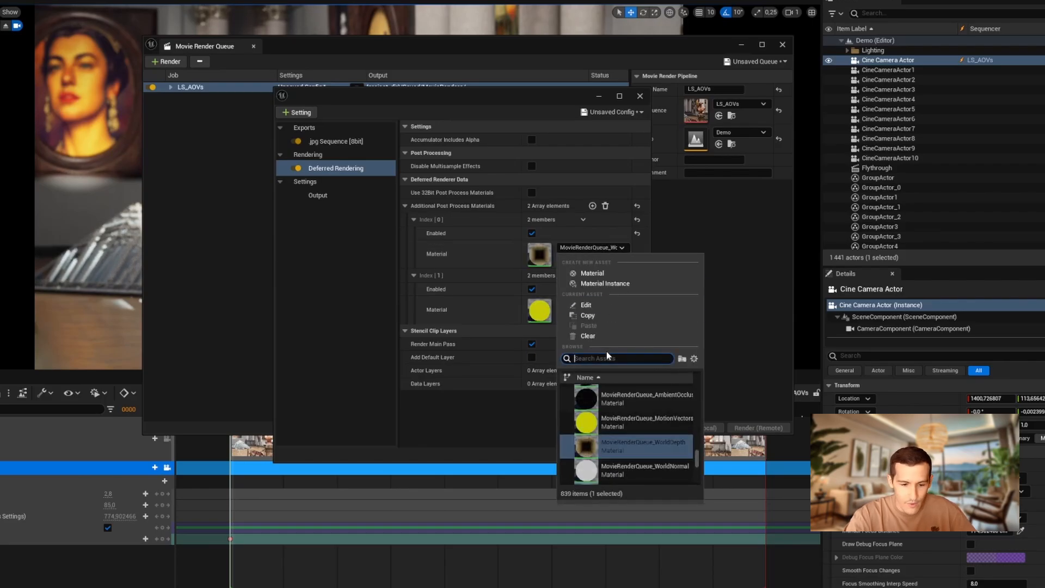
text(movie)
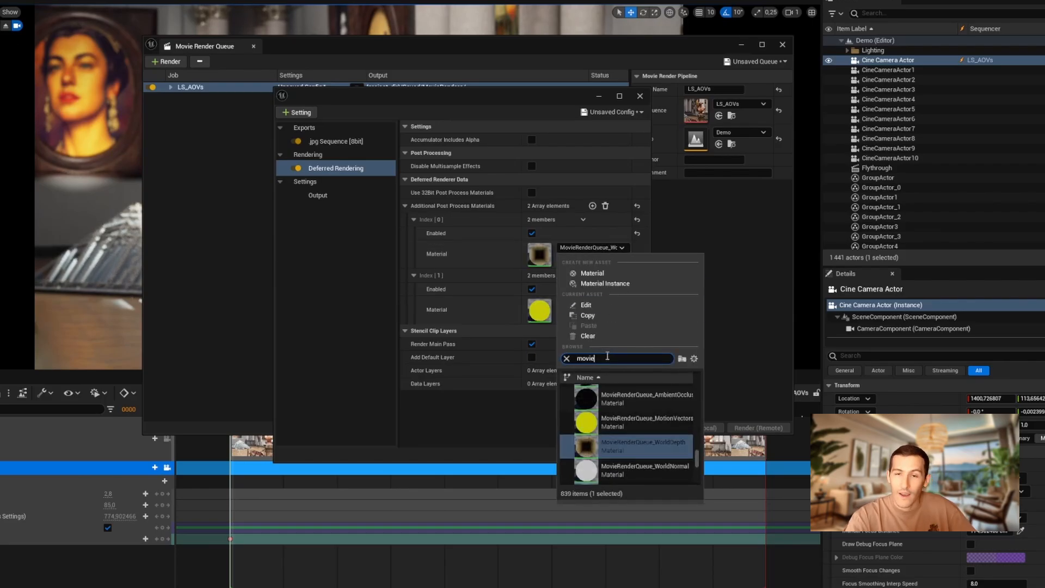
text(renderqueue)
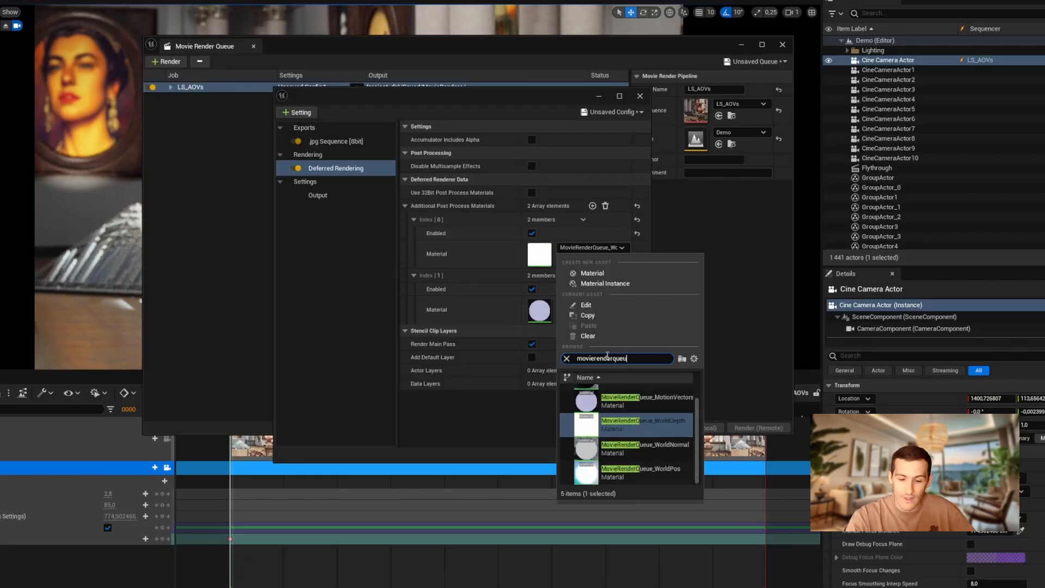
Check the asset list's engine and plugin content display options and look through the matching MovieRenderQueue materials.
click(694, 358)
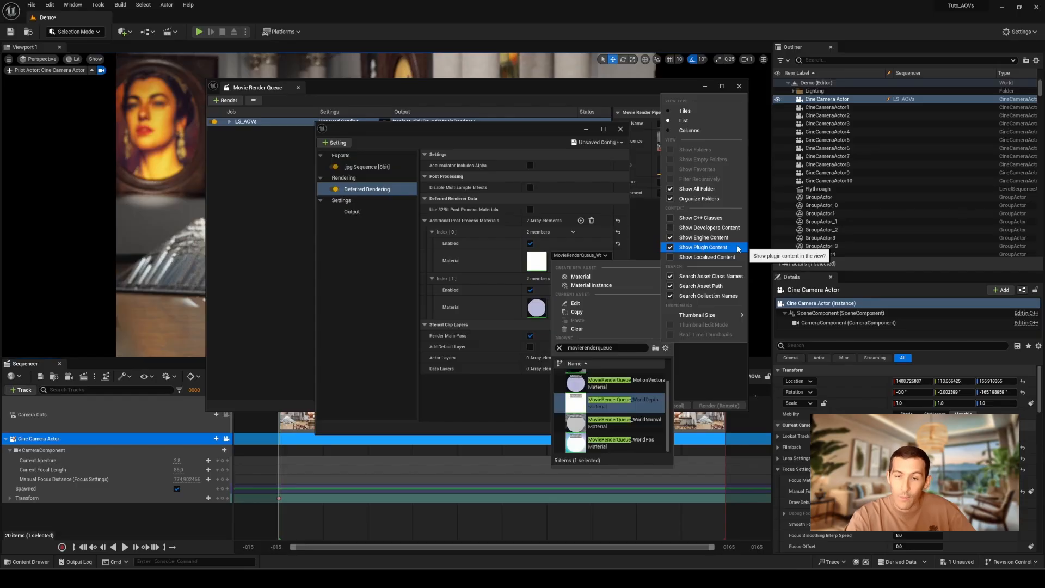
scroll(671, 383, up, 1)
scroll(675, 381, down, 1)
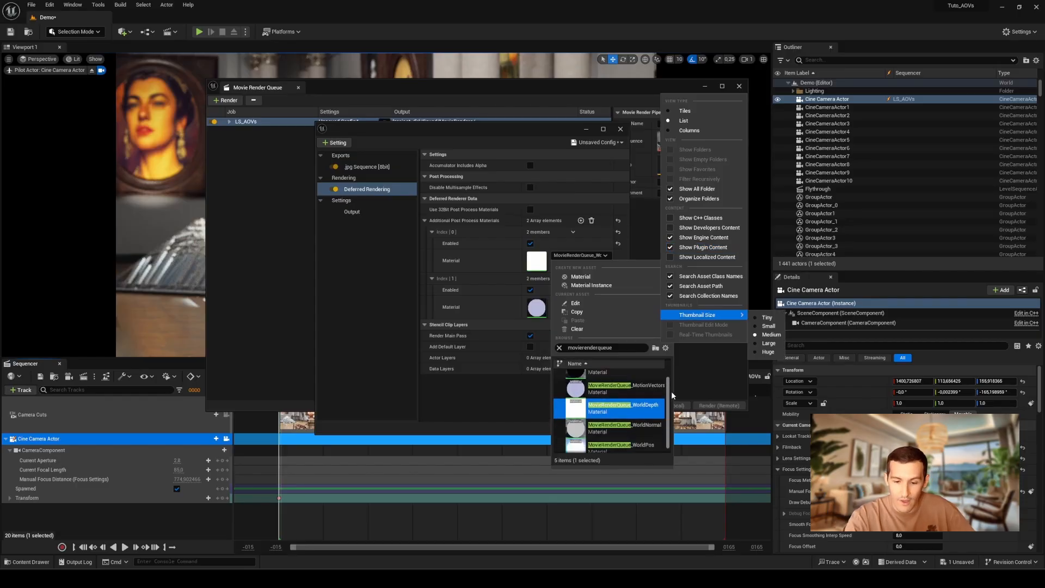
scroll(670, 381, up, 1)
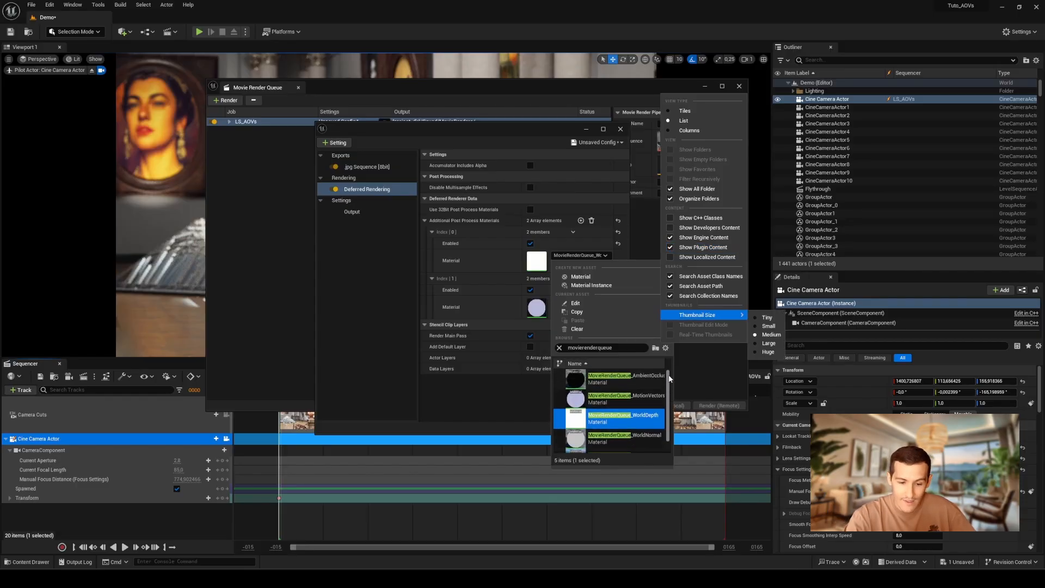
drag(669, 379, 666, 397)
click(302, 155)
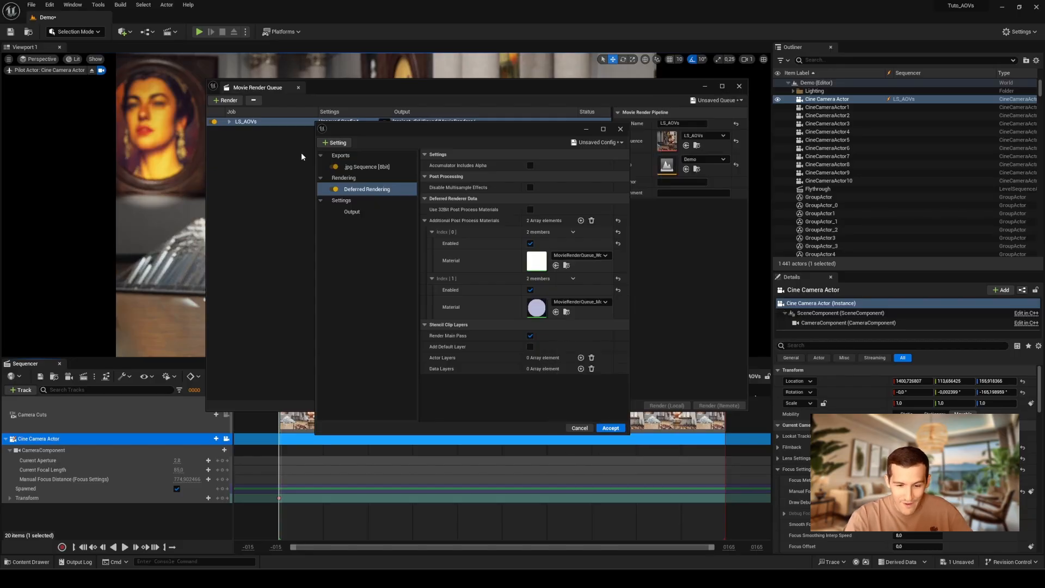
Examine the Detail Lighting, Lighting Only, Reflections Only and Unlit deferred rendering passes that can be added to the configuration.
click(333, 143)
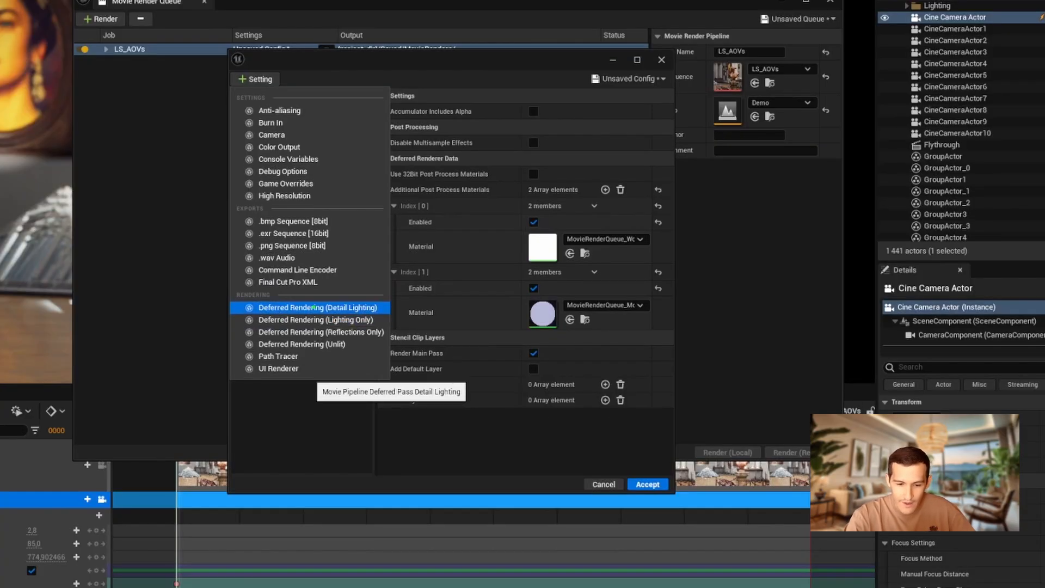
ctrl+drag(235, 299, 404, 356)
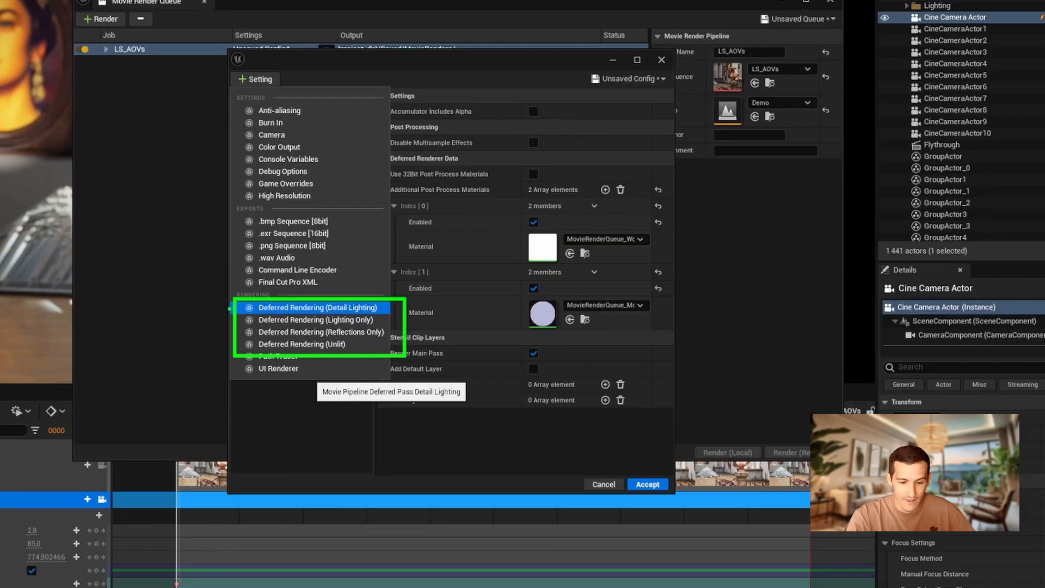
ctrl+shift+drag(230, 309, 127, 309)
mouse_move(229, 322)
ctrl+shift+mouse_down()
mouse_move(133, 321)
mouse_move(131, 335)
ctrl+shift+mouse_up()
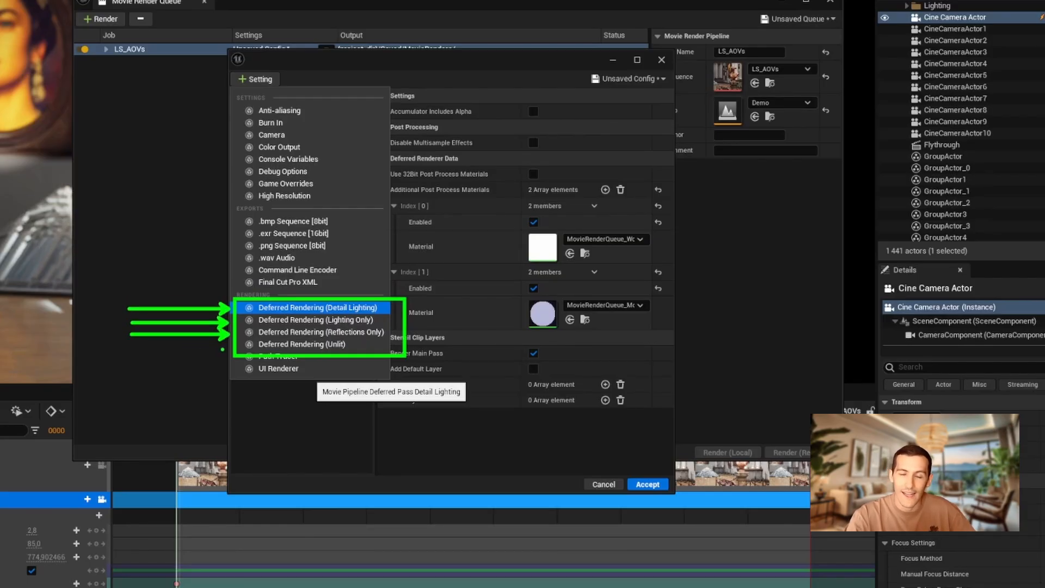
ctrl+shift+drag(209, 347, 126, 345)
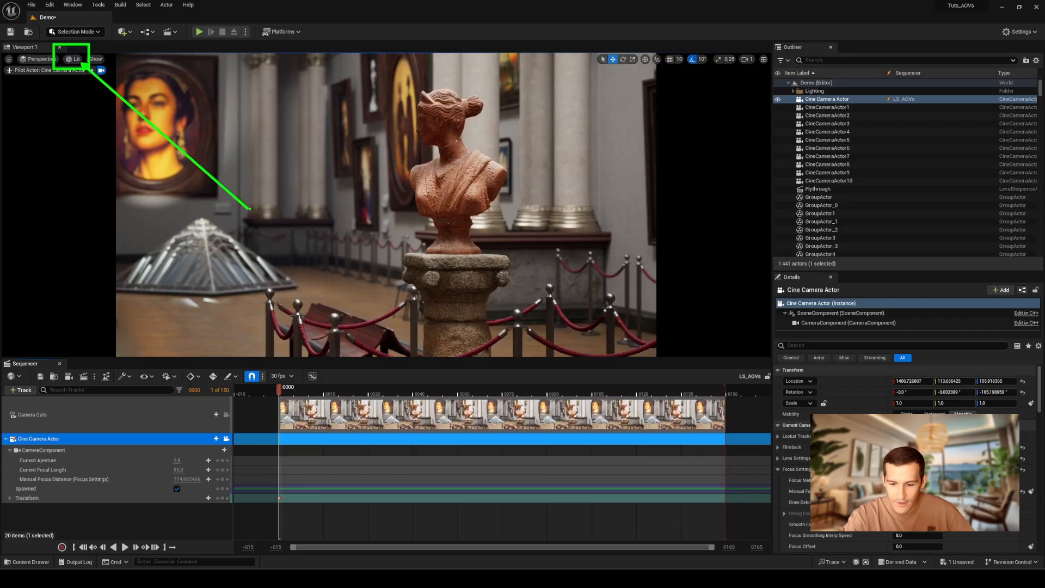
Preview the camera shot in the Unlit and Detail Lighting view modes.
click(69, 60)
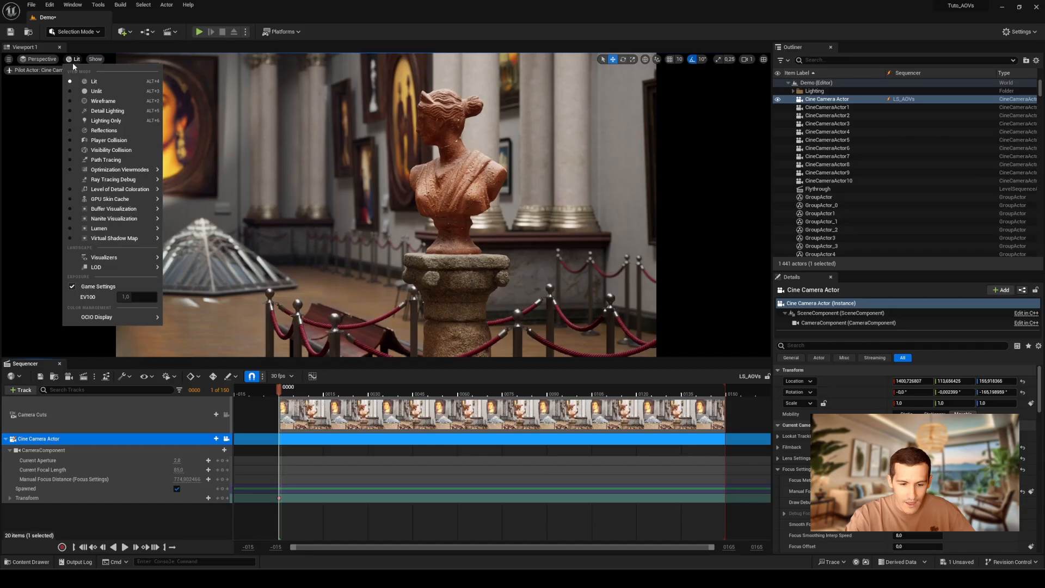
click(97, 88)
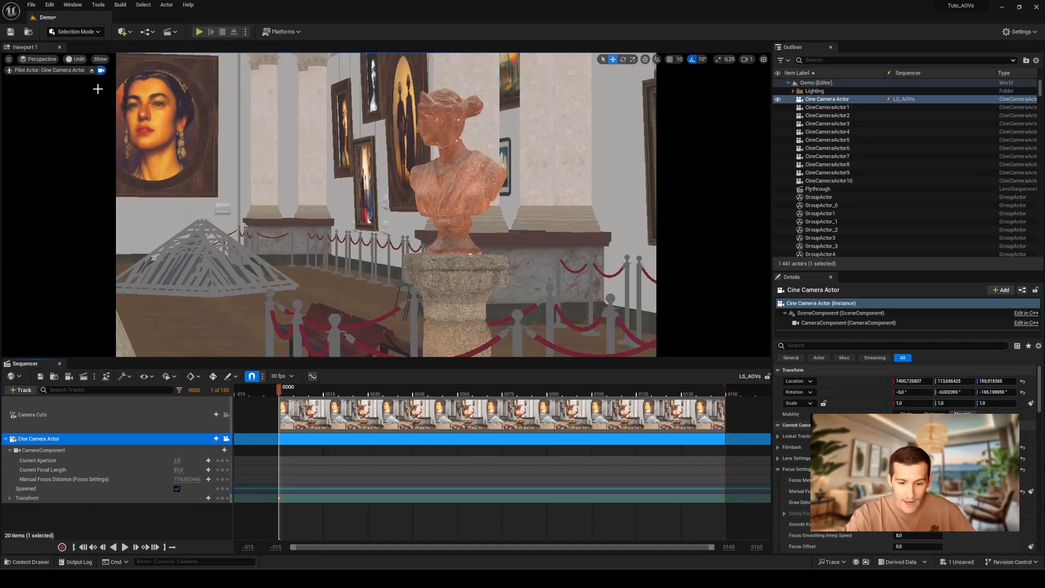
click(79, 60)
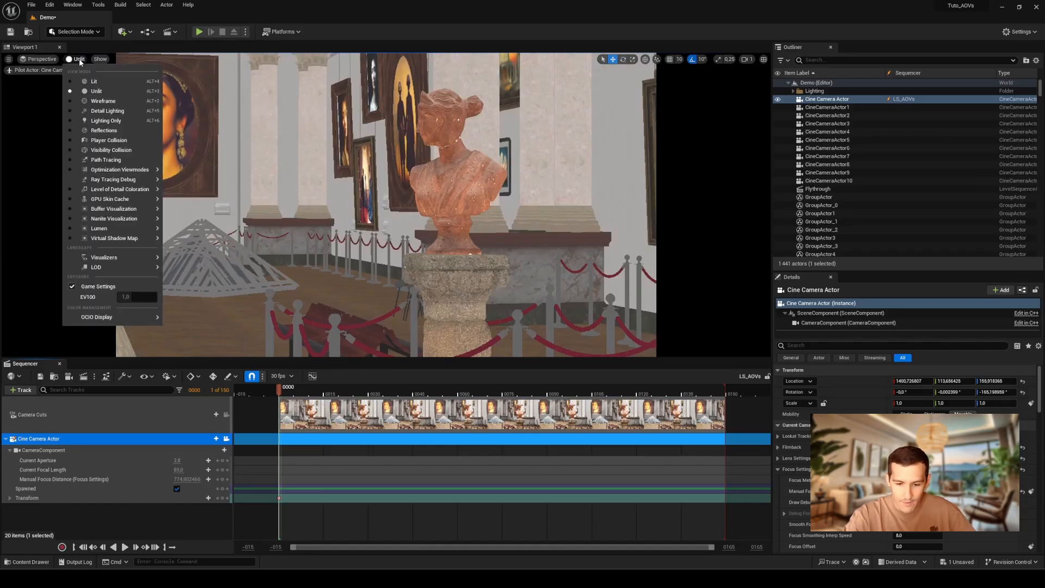
click(121, 113)
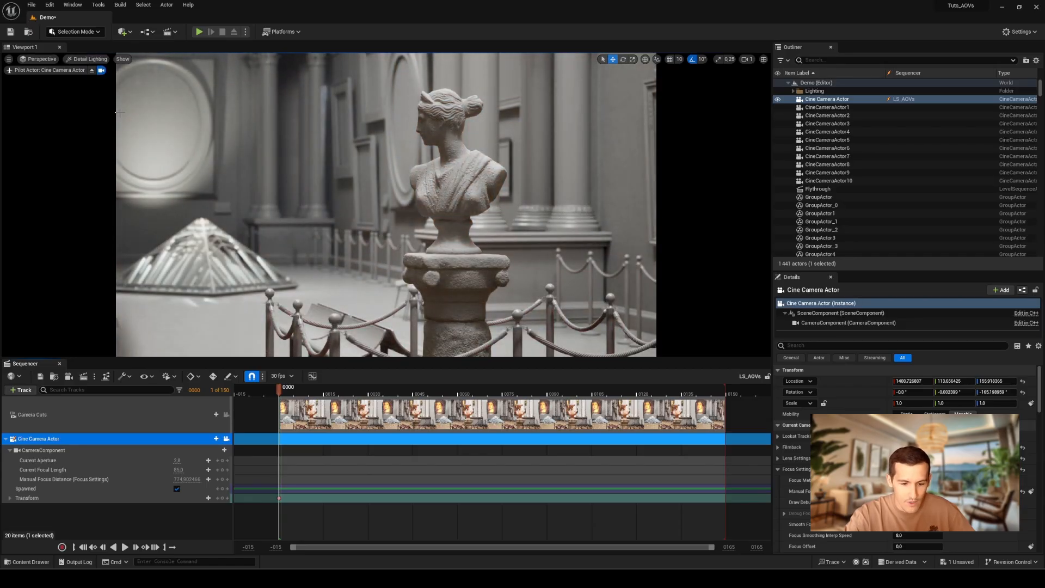
Preview the camera shot in the Lighting Only and Reflections view modes.
click(68, 59)
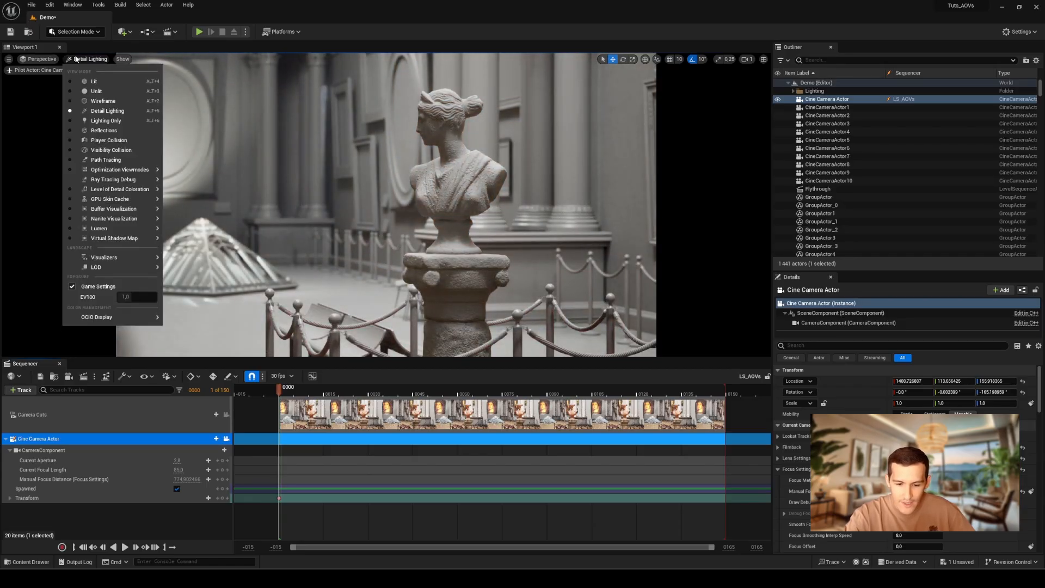
click(112, 118)
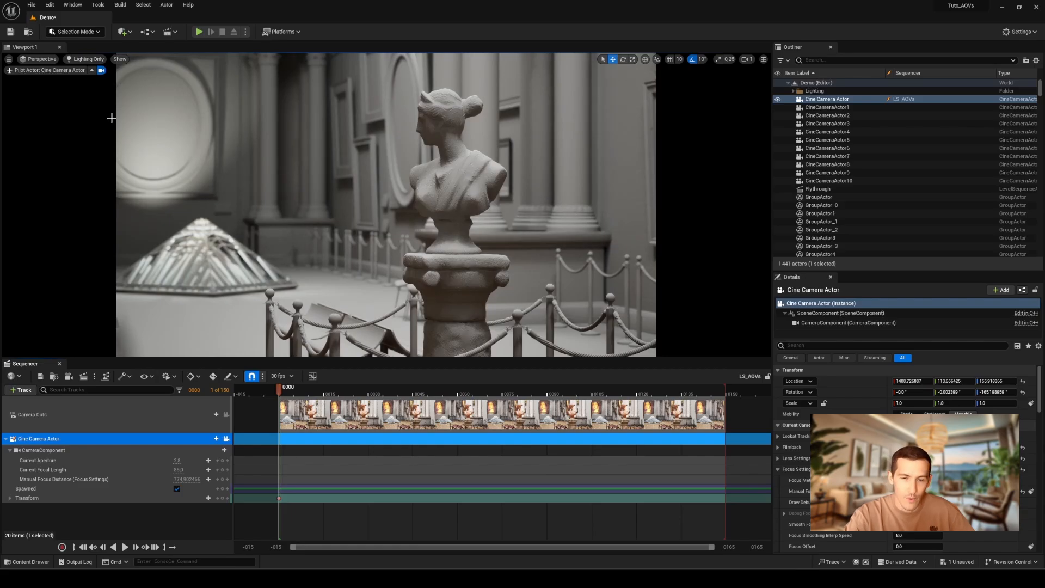
click(92, 59)
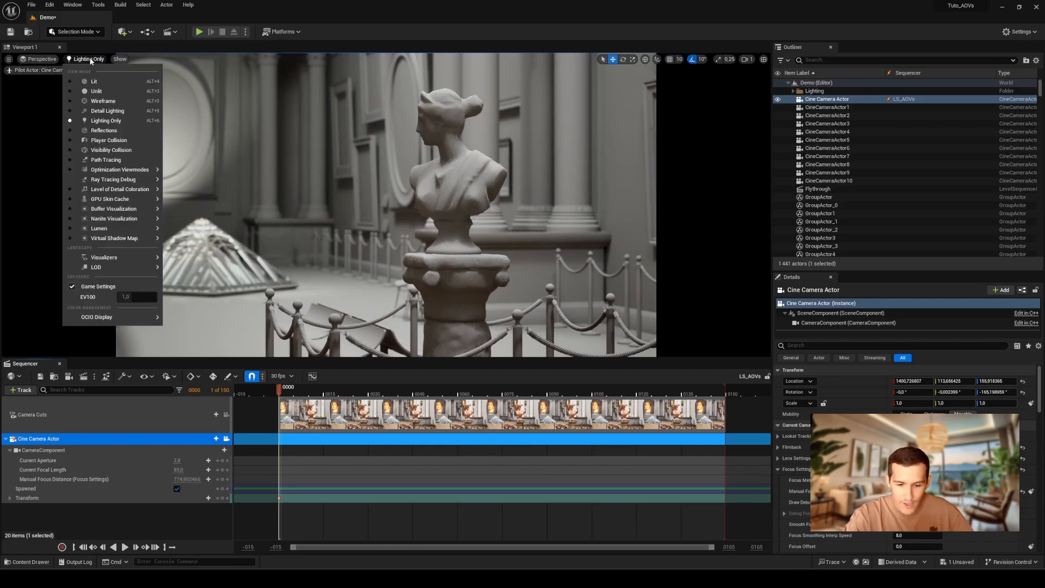
click(103, 130)
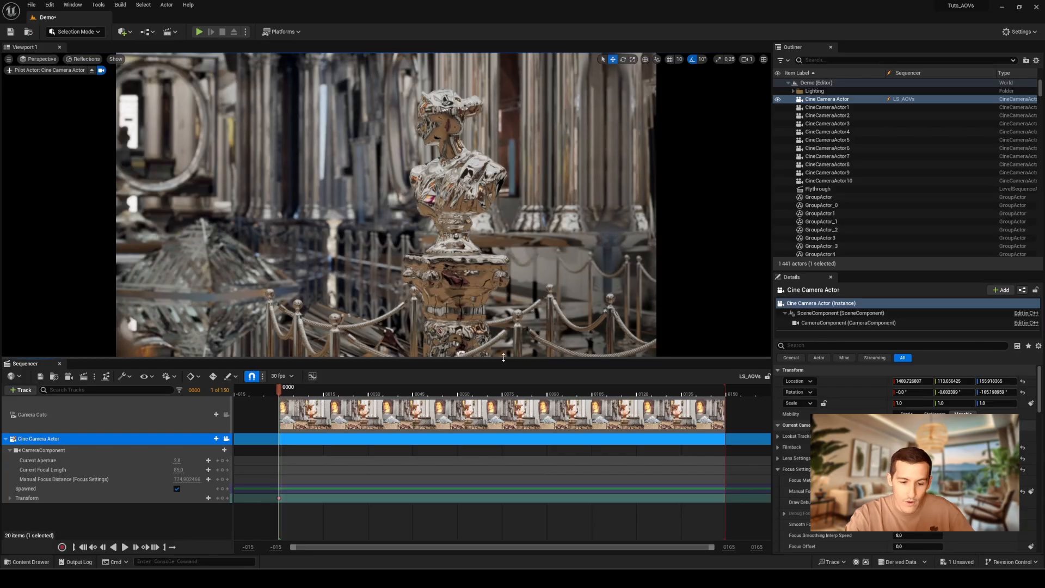
Enlarge the viewport and preview the camera shot in the Scene Depth World Units buffer visualization.
drag(507, 359, 507, 399)
click(84, 58)
mouse_move(135, 217)
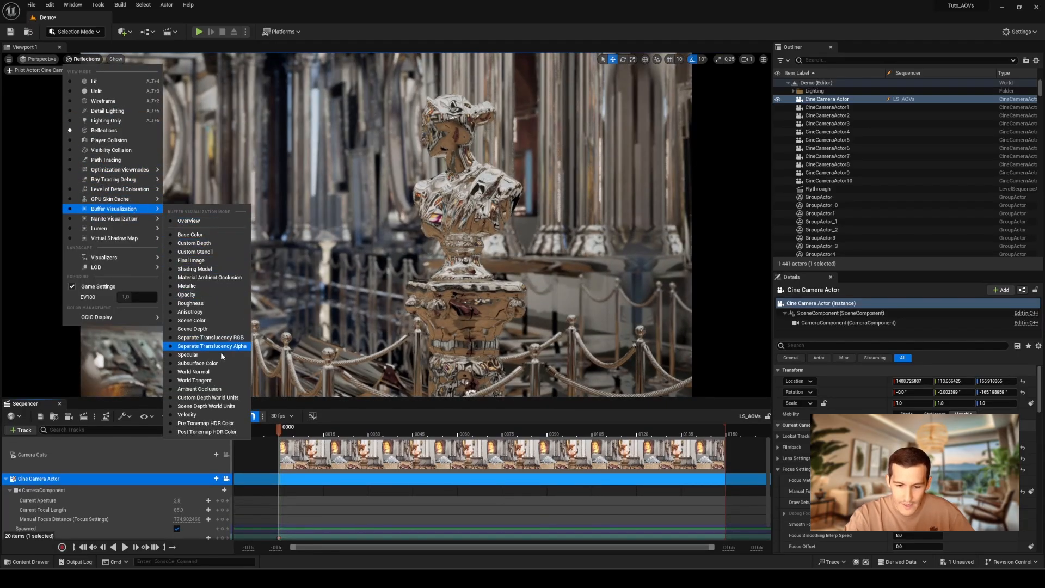
click(211, 406)
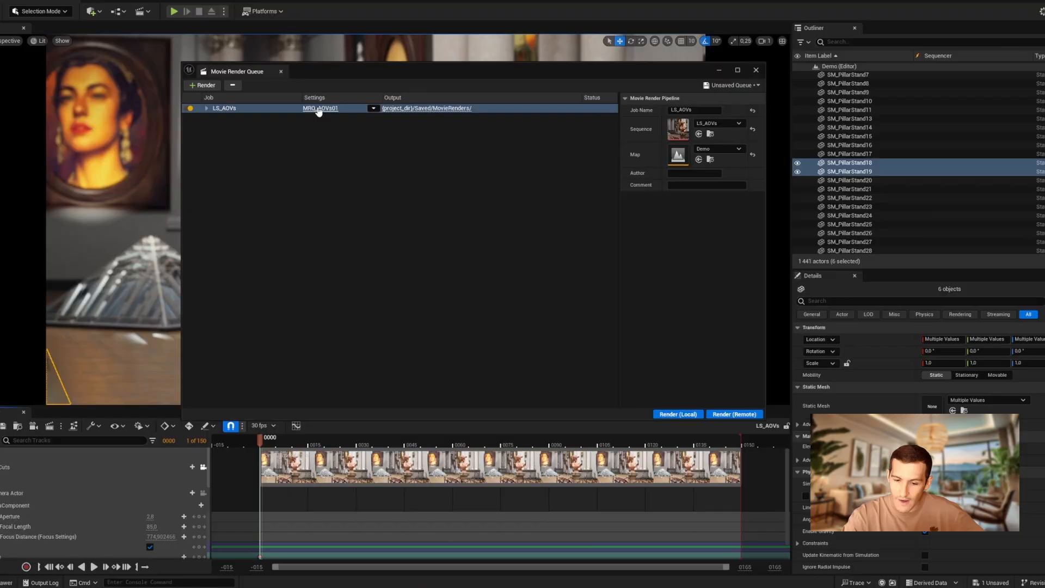
Open the LS_AOVs job's MRQ_AOVs01 configuration and check both additional post process materials of Deferred Rendering.
click(319, 109)
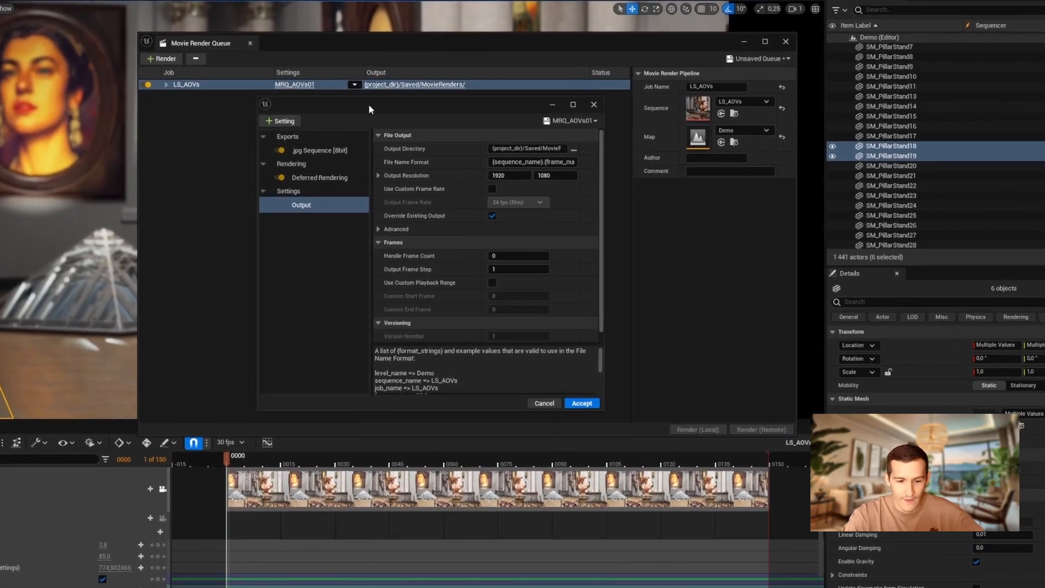
click(320, 177)
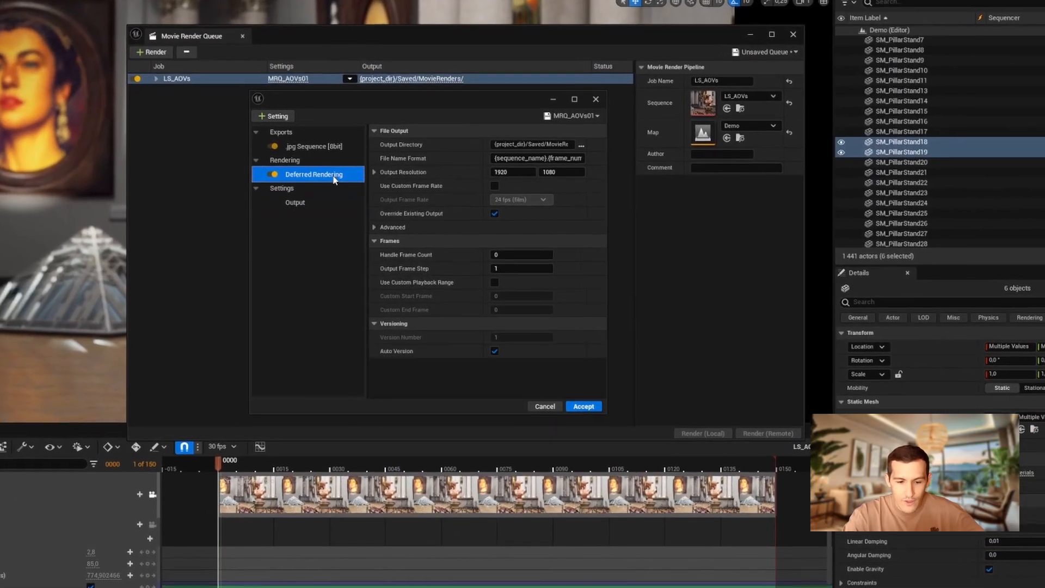
click(378, 215)
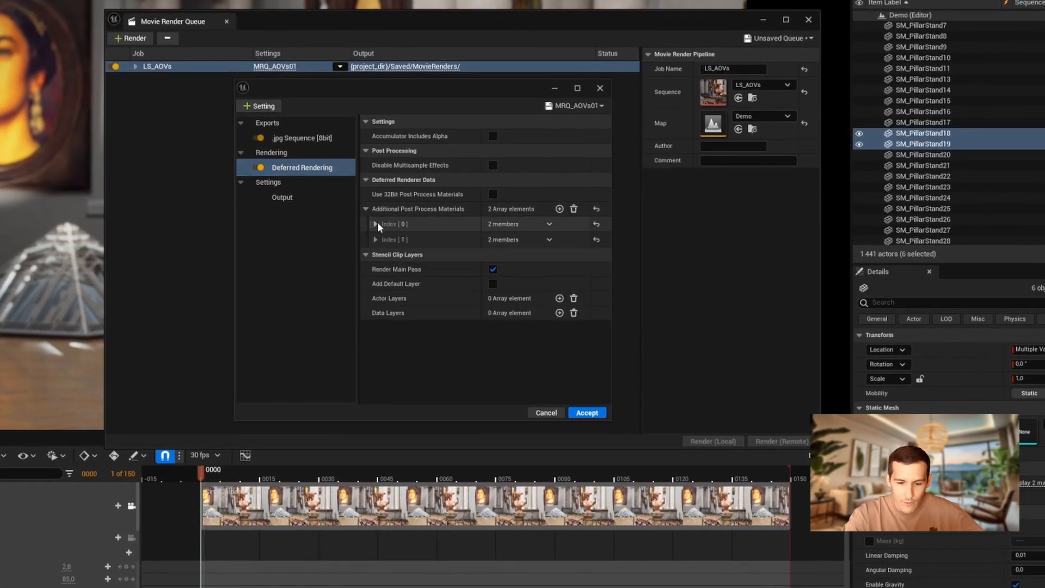
click(376, 223)
click(376, 285)
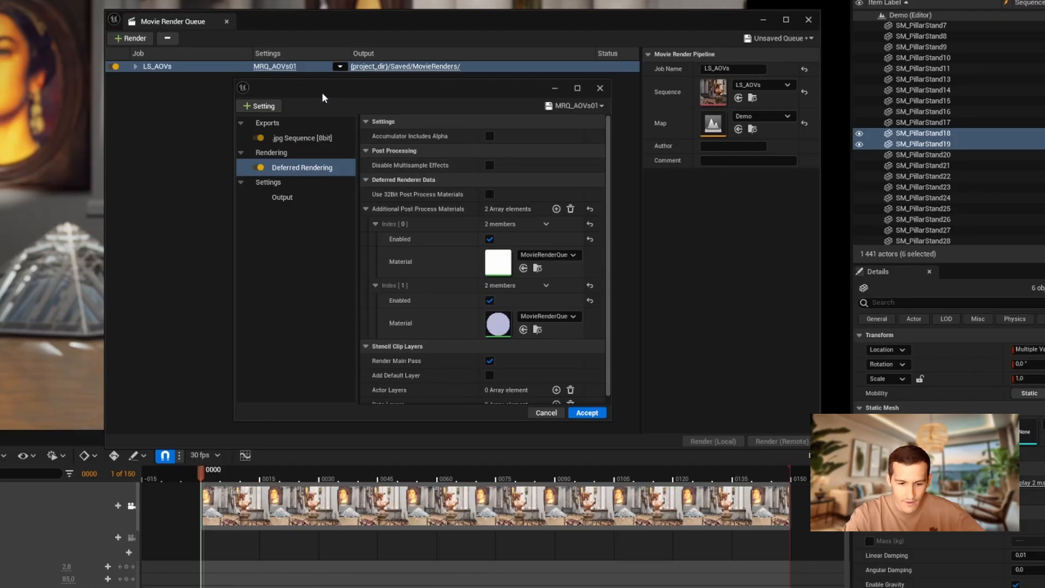
Add a 16-bit .exr sequence export to the configuration and remove the 8-bit .jpg sequence export.
click(259, 106)
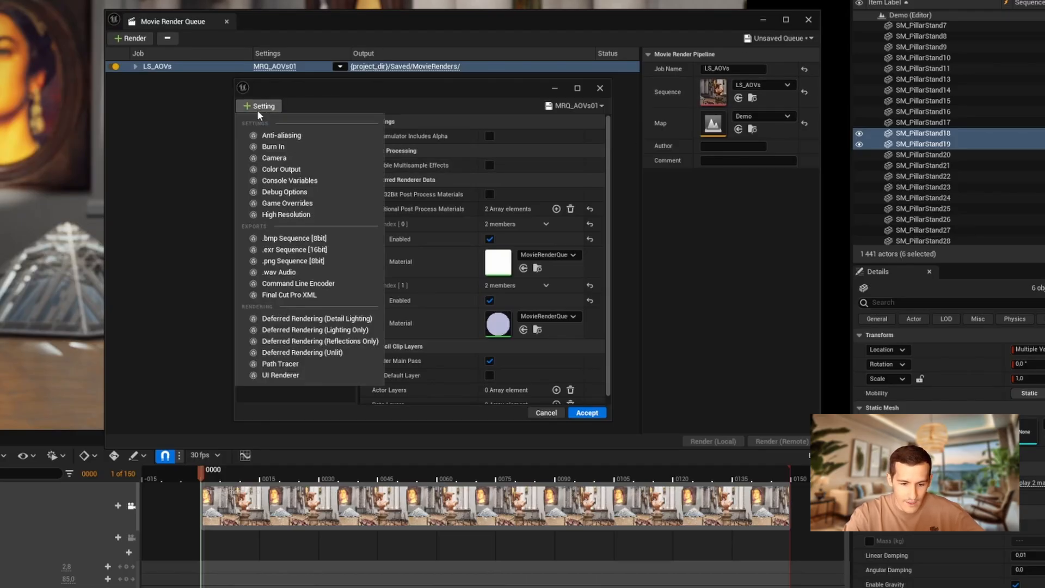
click(351, 251)
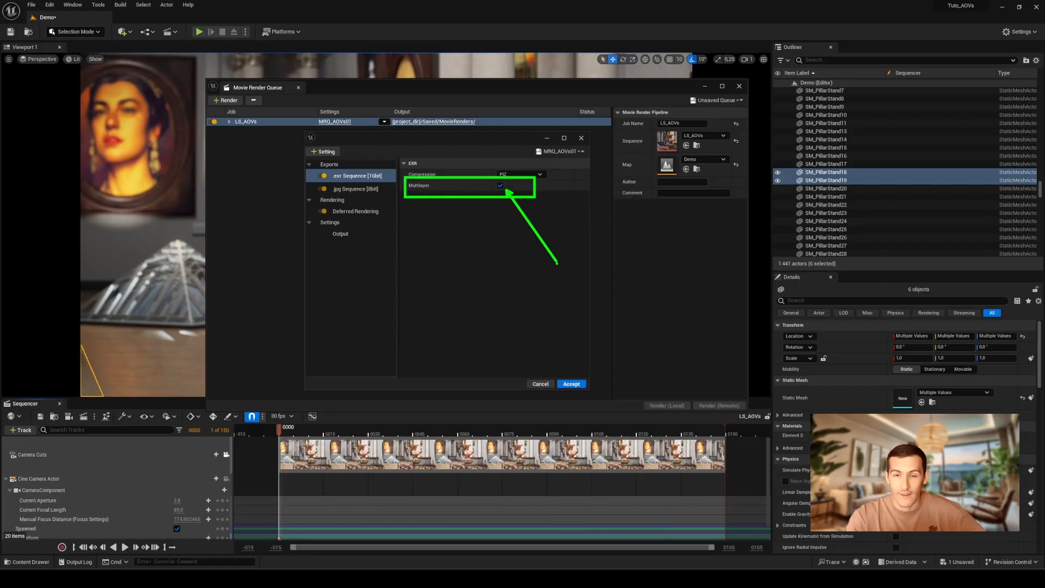
click(351, 189)
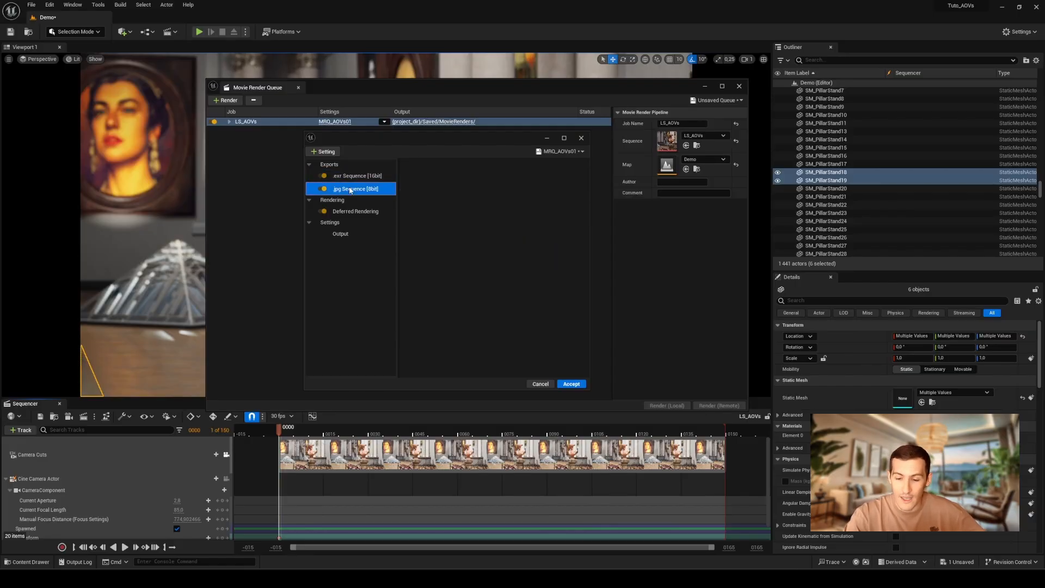
key(Delete)
Add the Detail Lighting, Lighting Only, Reflections Only and Unlit deferred rendering passes to the configuration.
click(324, 152)
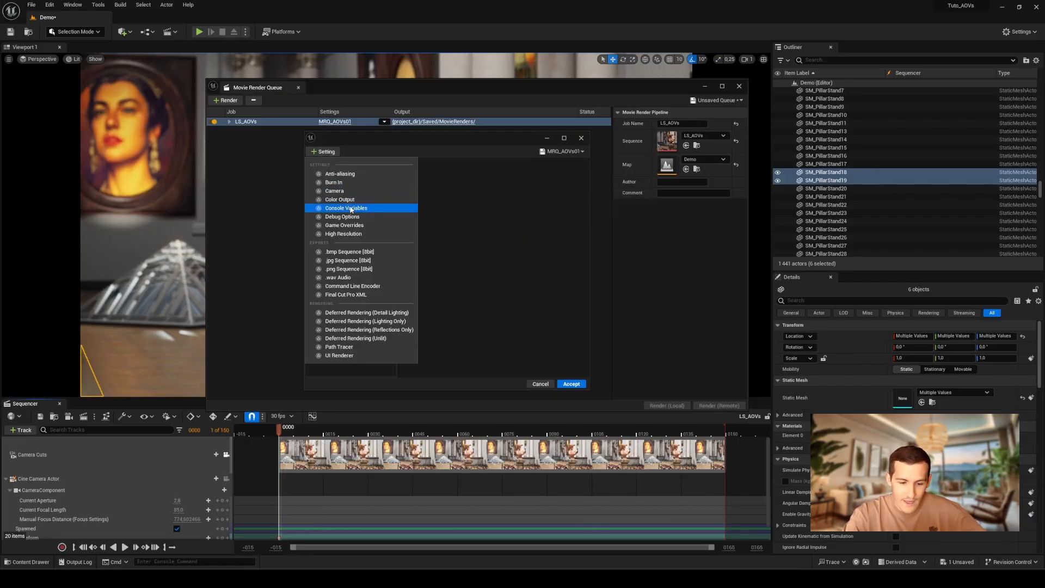
click(393, 312)
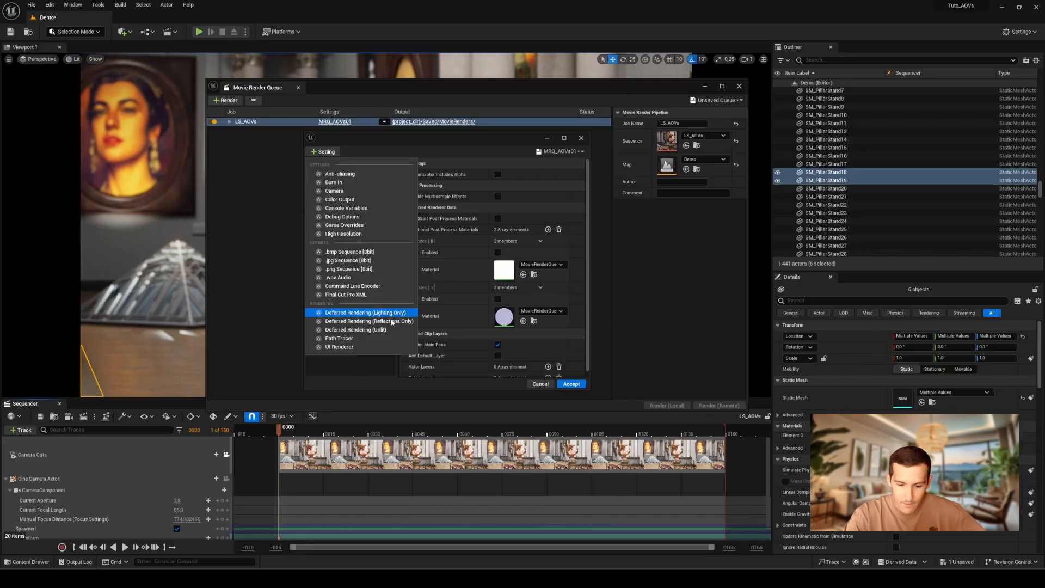
click(324, 151)
click(404, 316)
click(324, 152)
click(392, 312)
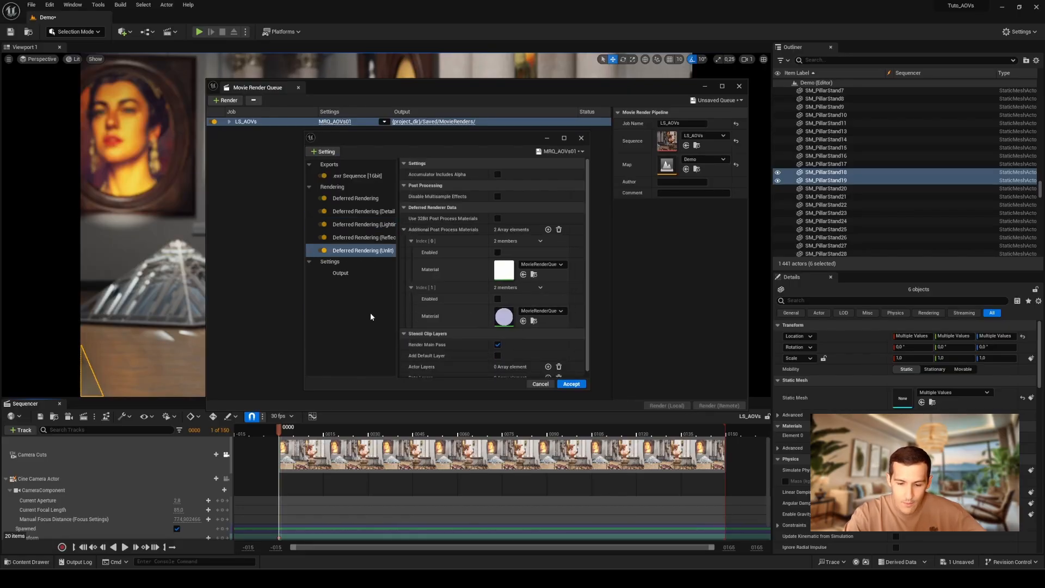
click(355, 198)
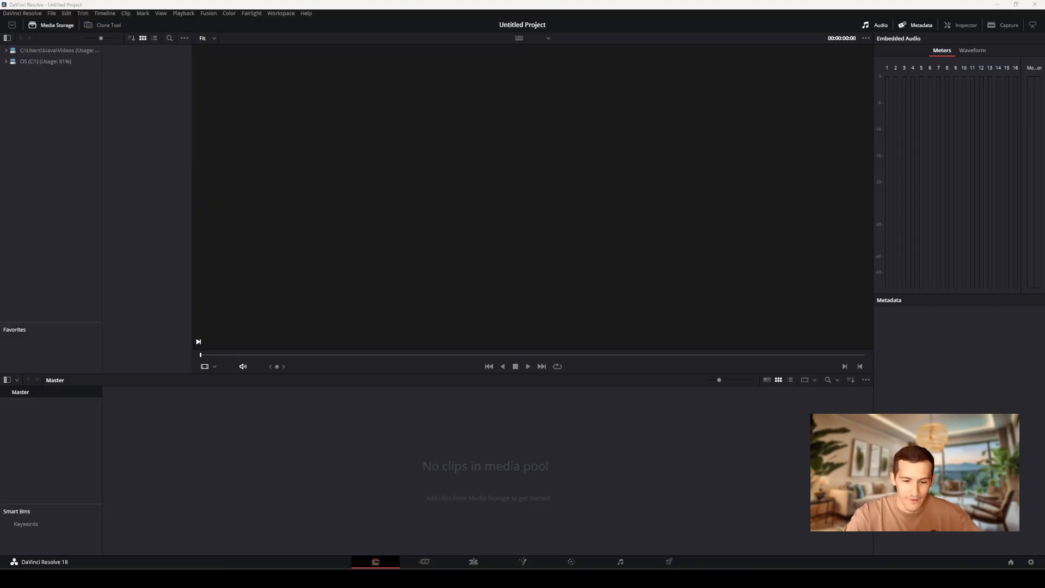
Switch to DaVinci Resolve, create Timeline 1 from the imported LS_AOVs EXR sequence and open it in Fusion.
drag(706, 147, 354, 469)
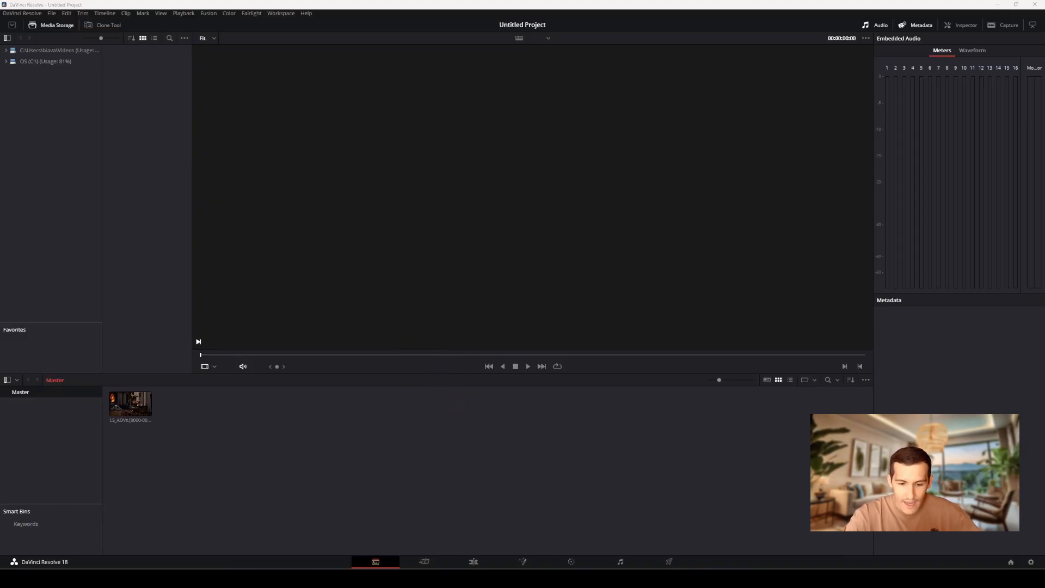
right_click(131, 403)
click(218, 188)
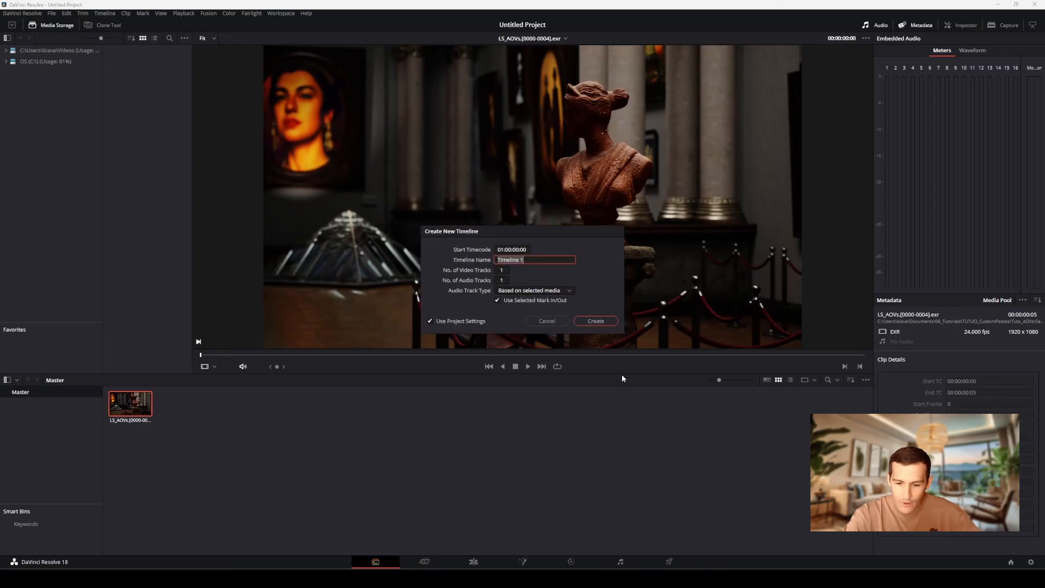
click(596, 323)
click(523, 561)
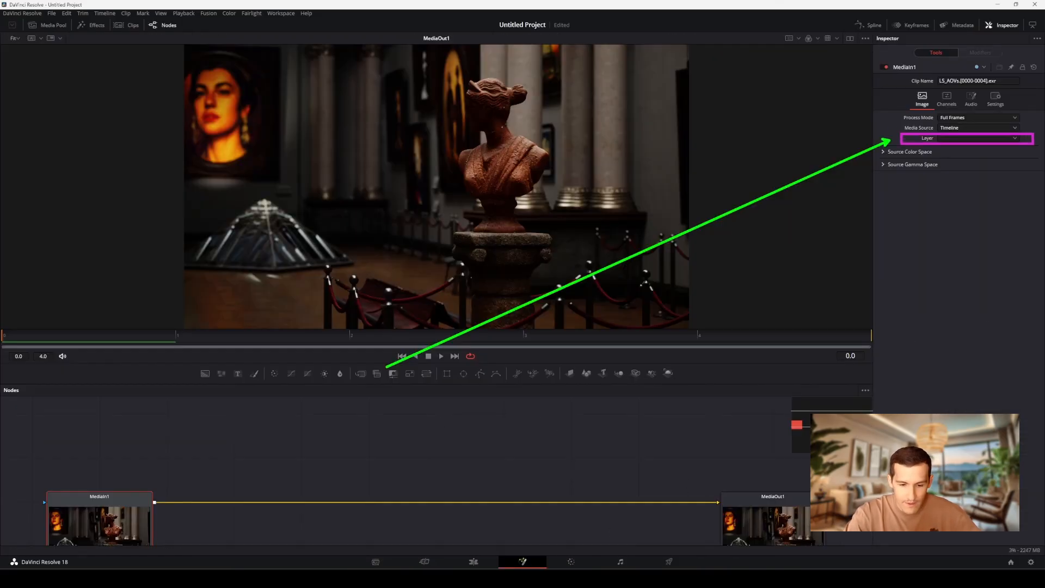
Preview the DetailLightingOnly, LightingOnly, ReflectionsOnly and Unlit layers of the MediaIn1 node one after another.
click(979, 139)
click(984, 159)
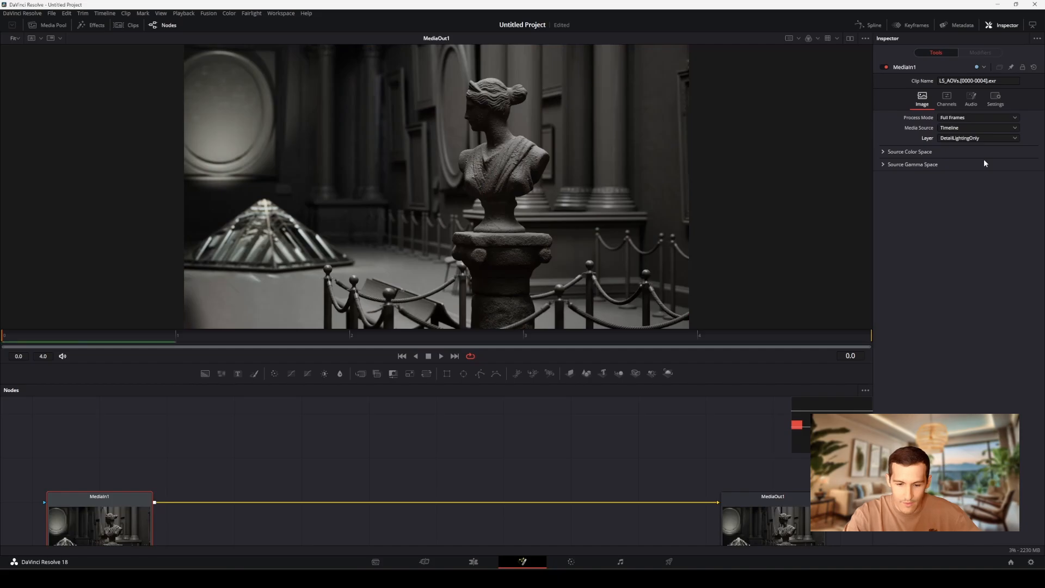
click(979, 138)
click(954, 186)
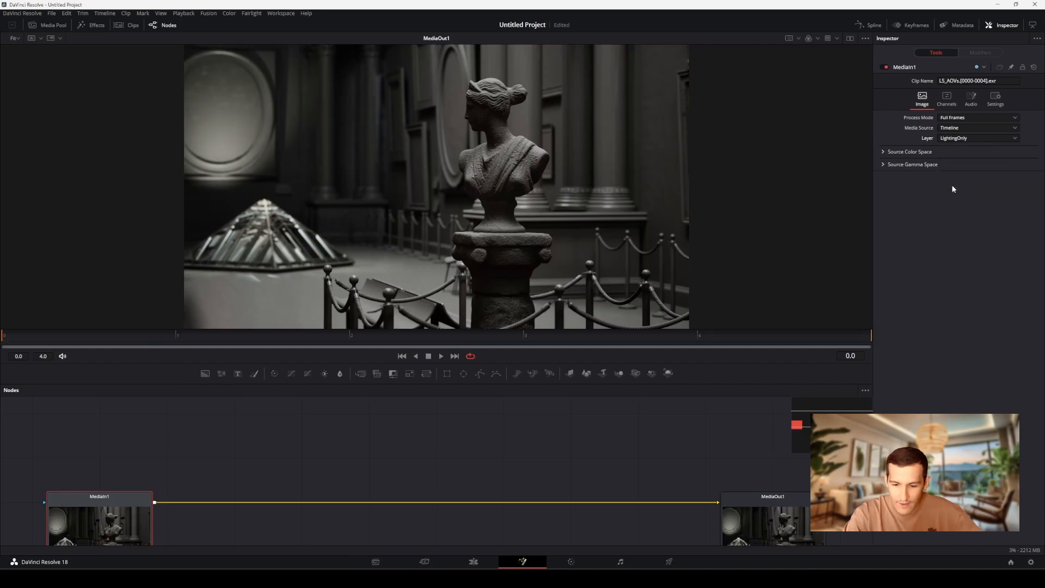
click(955, 139)
click(957, 194)
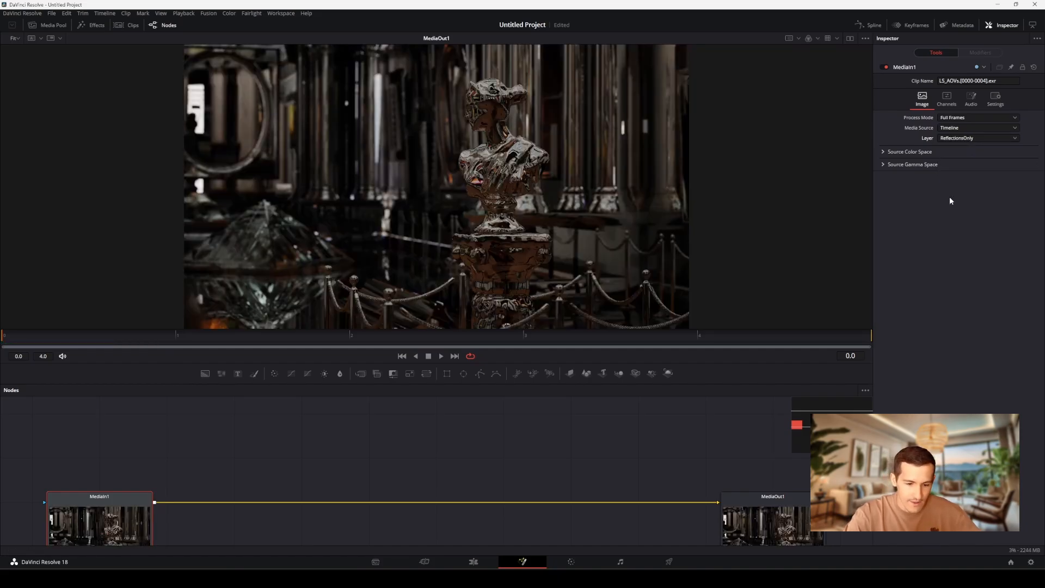
click(959, 138)
click(946, 203)
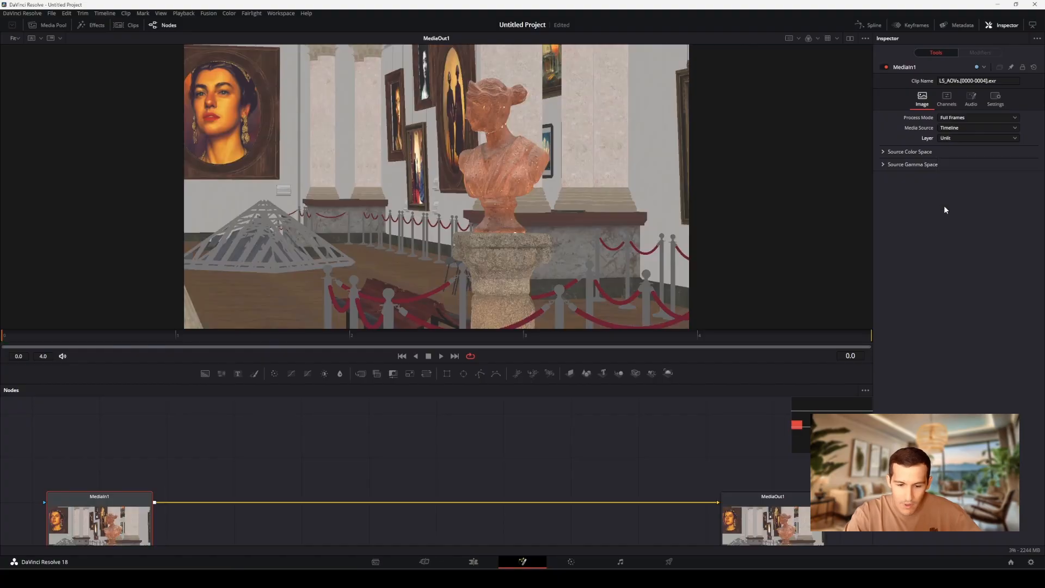
Set MediaIn1's layer to FinalImageMovieRenderQueue_WorldDepth and display only the Red channel in the viewer.
click(974, 139)
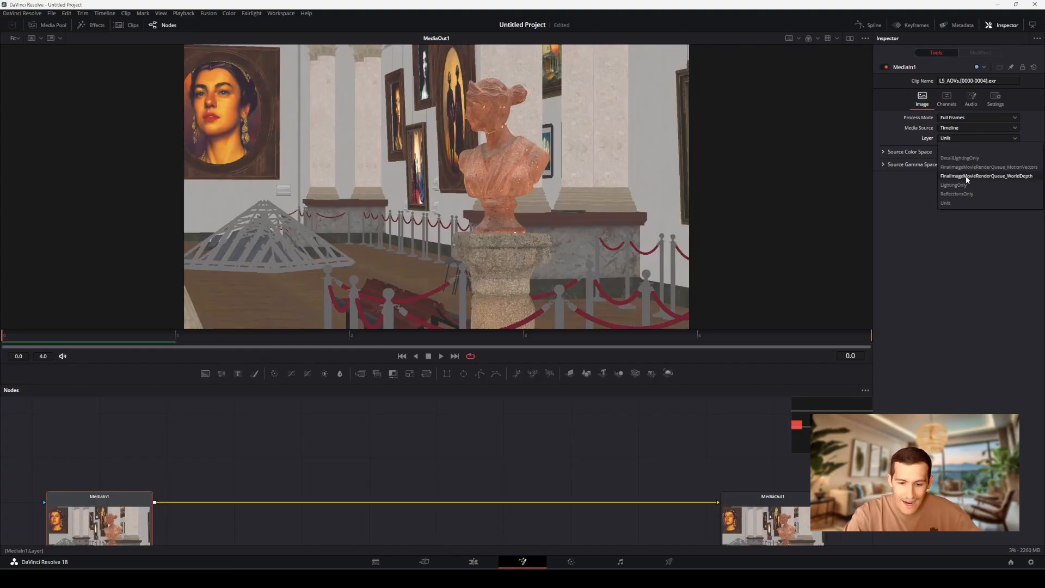
click(979, 172)
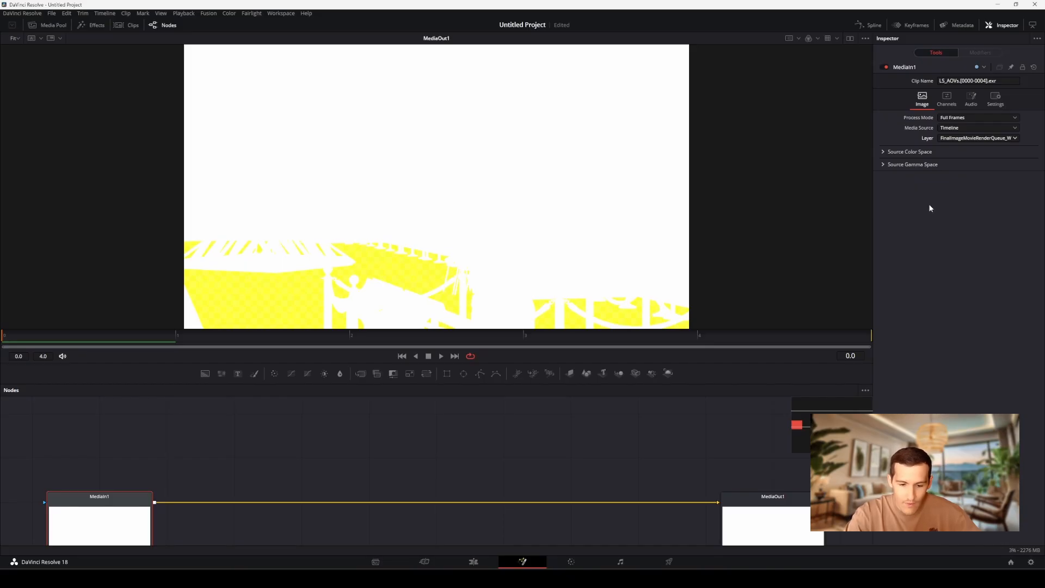
click(817, 38)
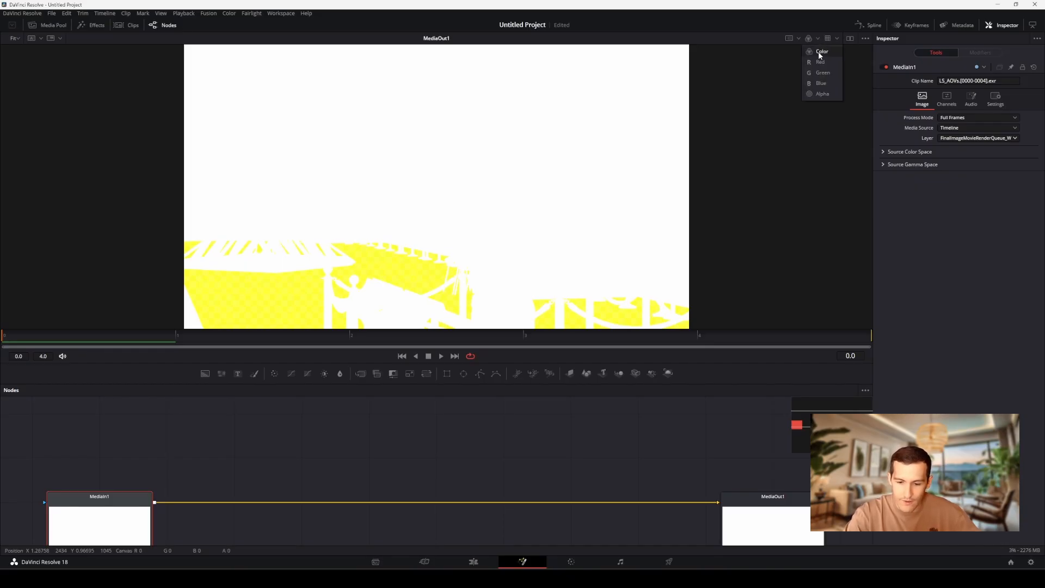
click(821, 63)
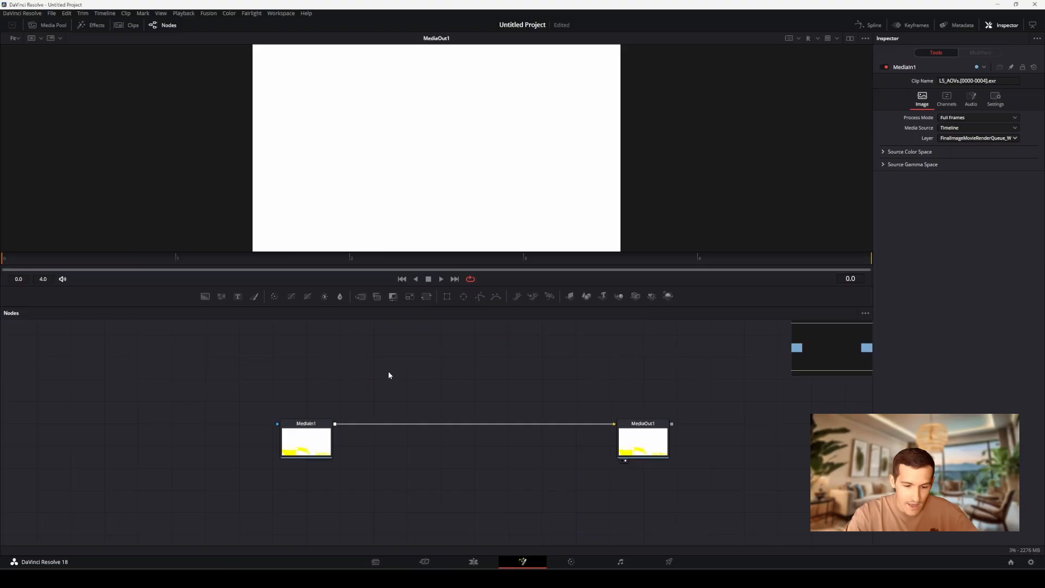
Paste a copy of the MediaIn1 node above the original and add a Brightness / Contrast node after the copy.
key(ctrl+v)
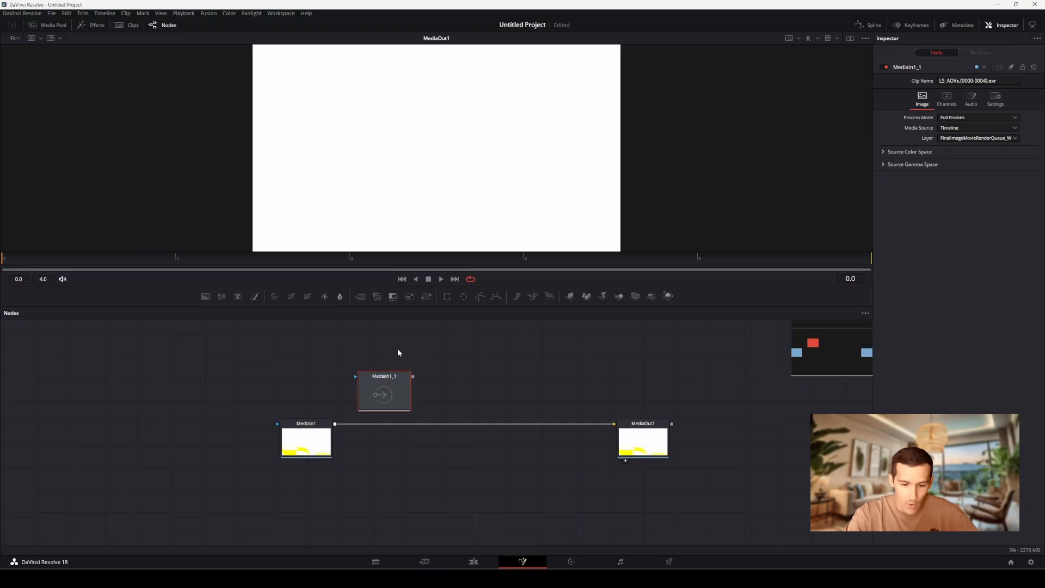
drag(386, 396, 406, 367)
key(shift+space)
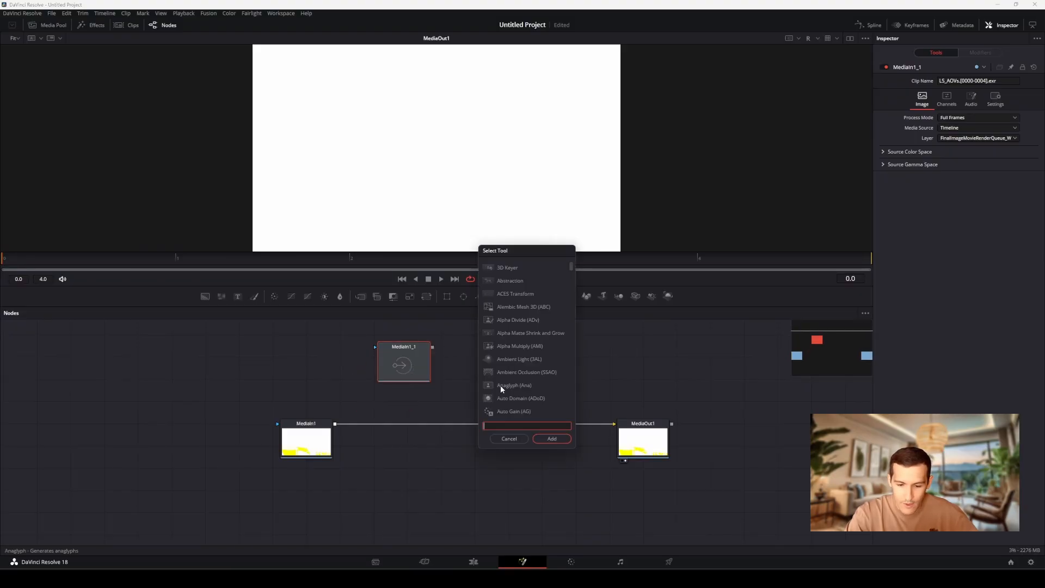
text(contrast)
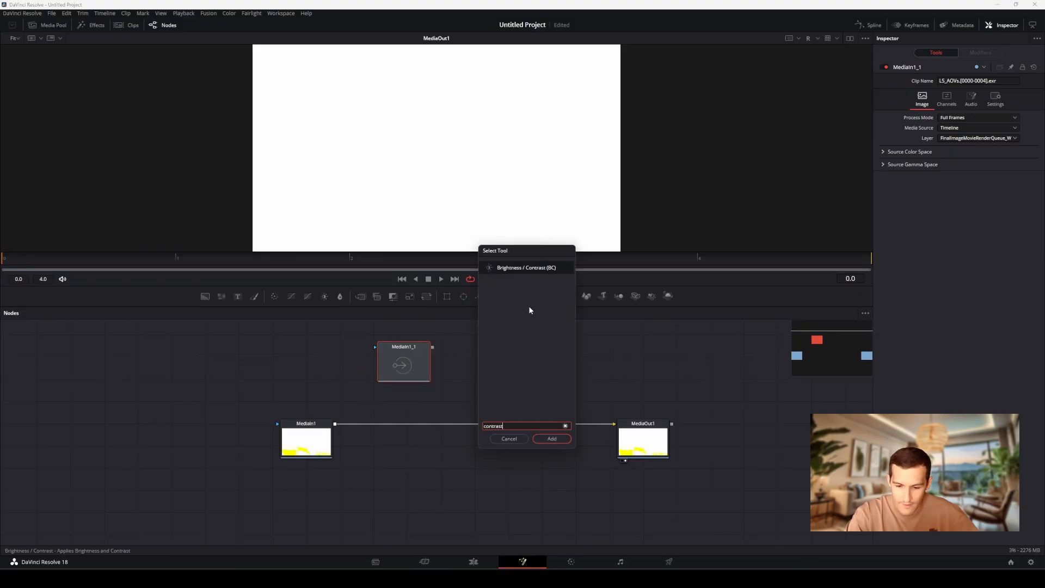
click(529, 269)
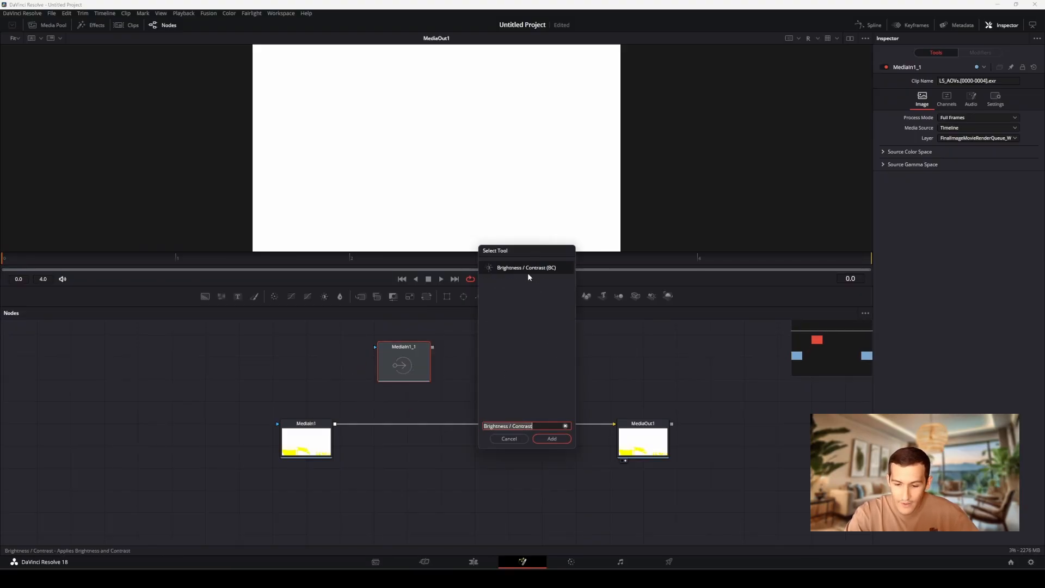
click(552, 439)
Insert a Merge node after MediaIn1, connect the Brightness / Contrast output to it, and arrange the upper nodes above it.
click(320, 439)
key(shift+space)
text(m)
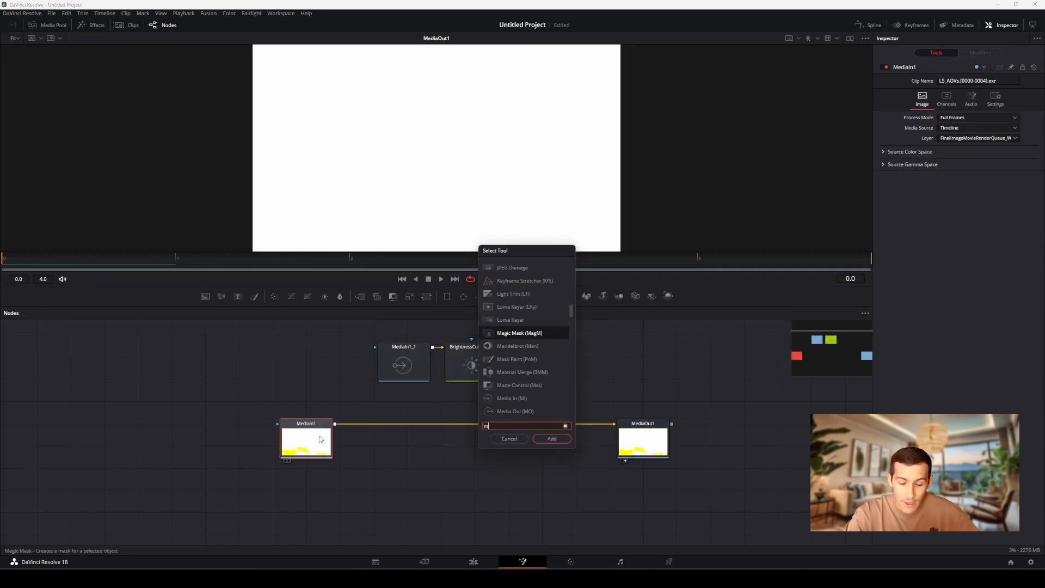
text(erge)
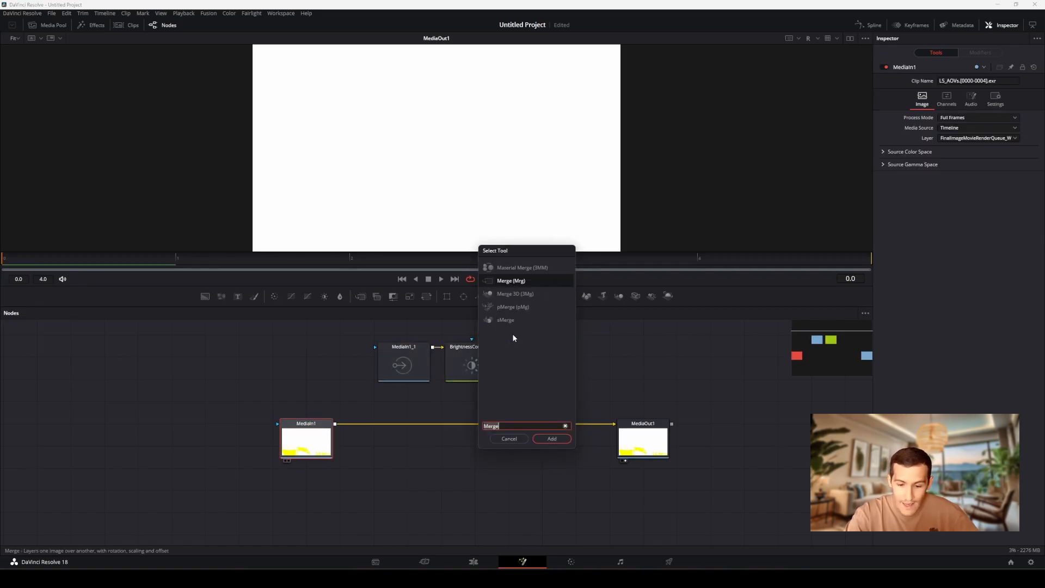
click(543, 439)
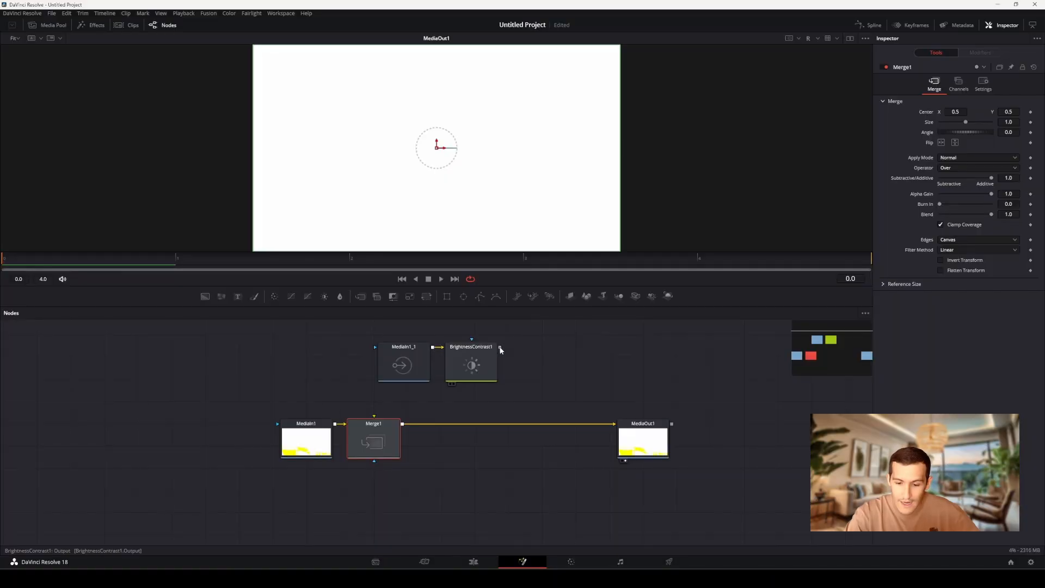
drag(500, 346, 392, 444)
drag(361, 327, 474, 363)
drag(476, 365, 398, 360)
drag(398, 359, 393, 357)
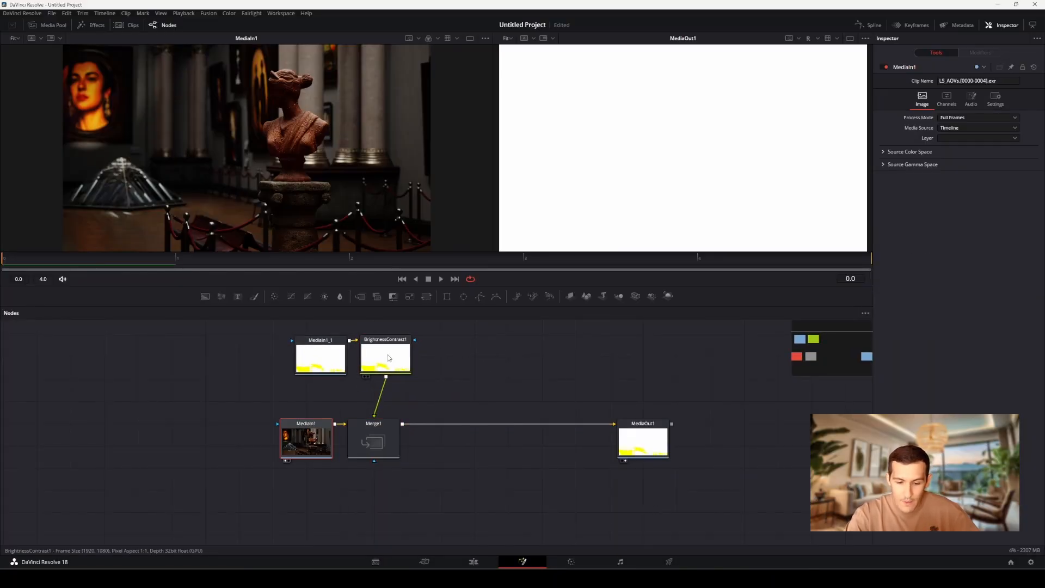
Display the Brightness / Contrast node in the second viewer, enlarge the viewers and set the node's gain to 0.001.
click(379, 365)
click(368, 376)
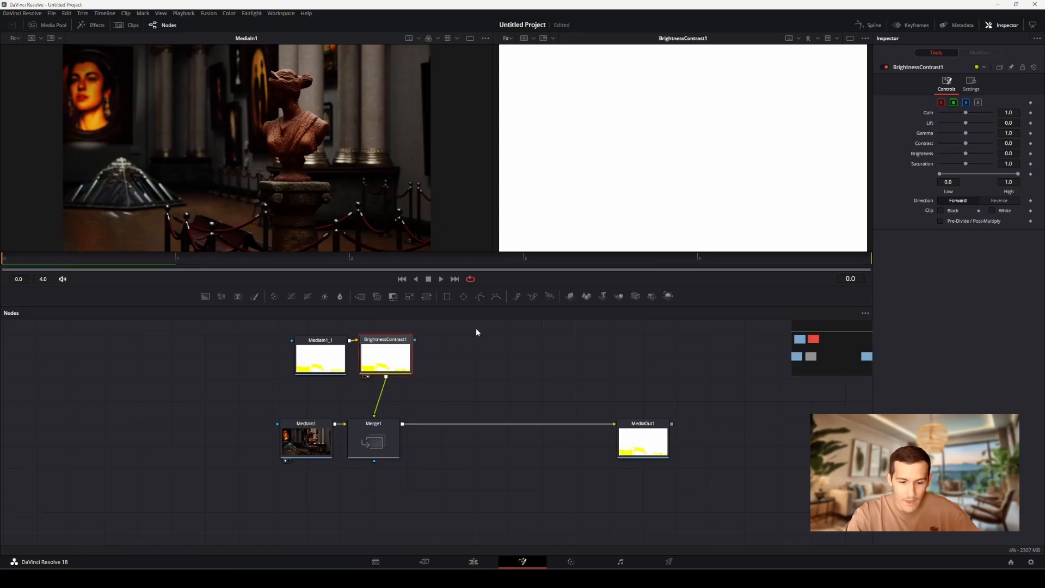
drag(450, 309, 450, 372)
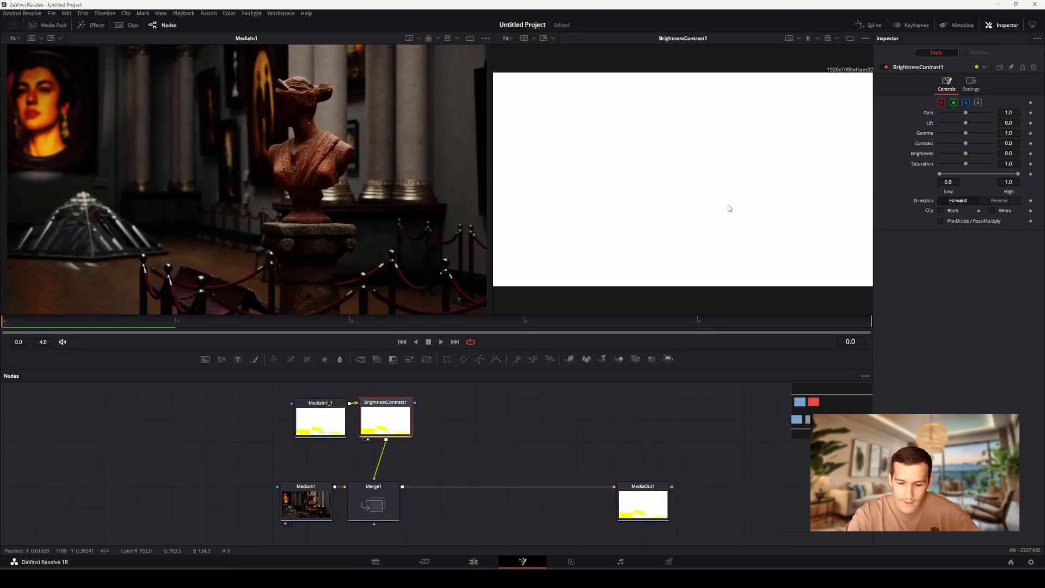
click(1008, 113)
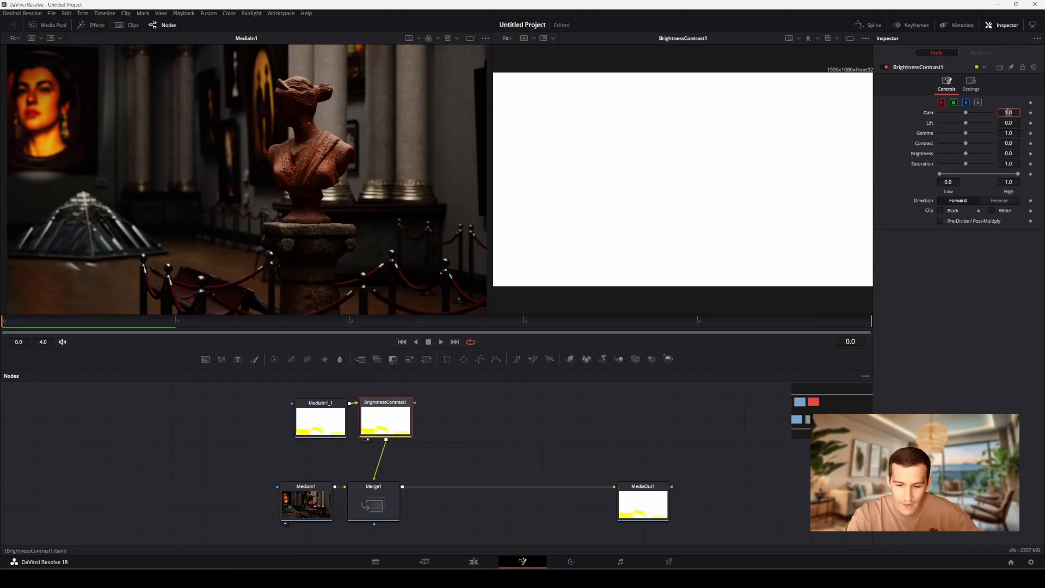
text(.001)
key(Tab)
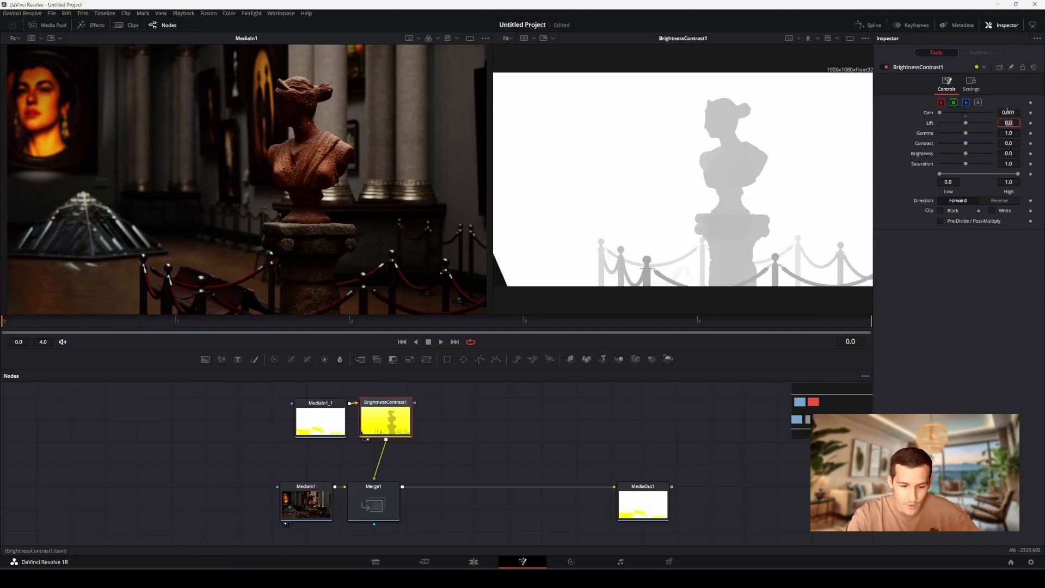
click(1005, 234)
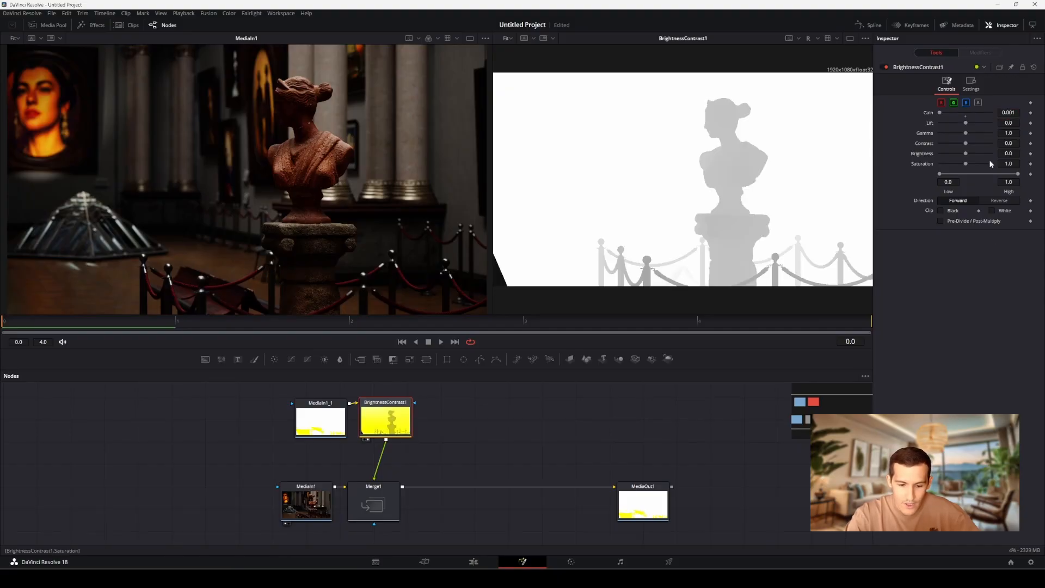
drag(915, 104, 984, 113)
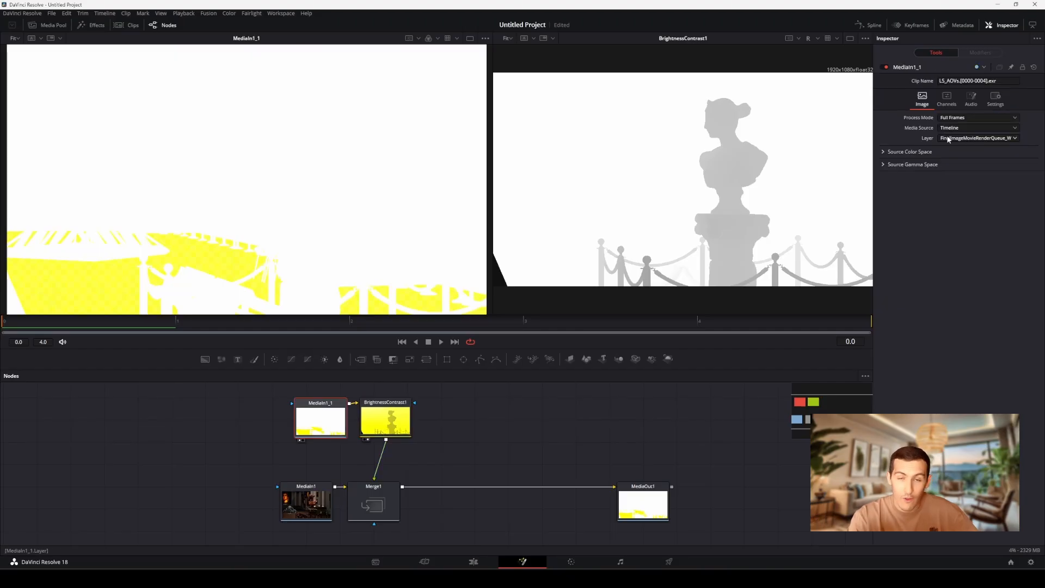
Switch the MediaIn1_1 node to its motion vectors layer to preview that pass.
click(950, 139)
click(1000, 167)
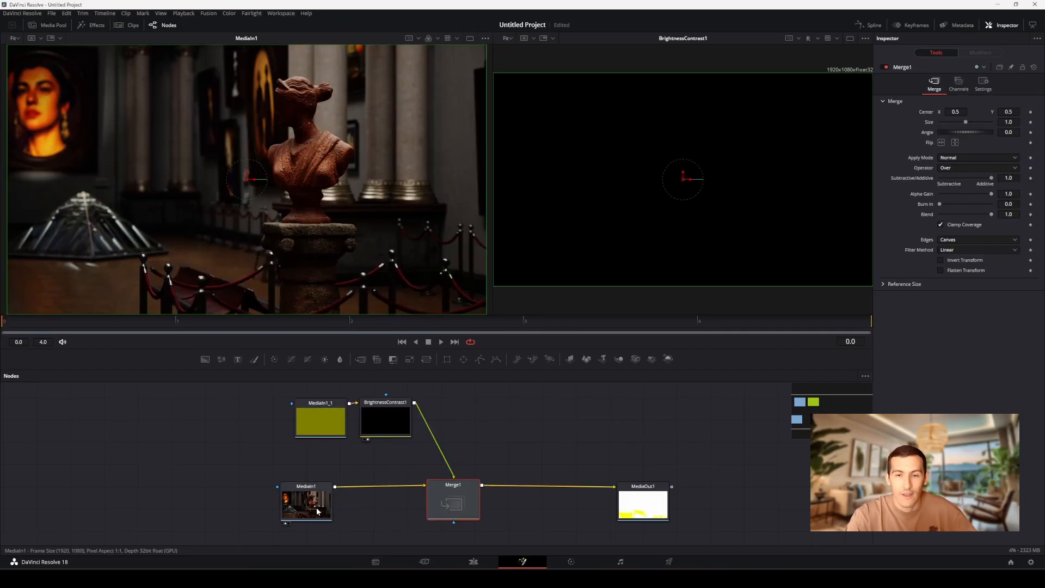
Insert a Vector Motion Blur node between MediaIn1 and Merge1 and display it in the first viewer.
click(318, 509)
key(shift+space)
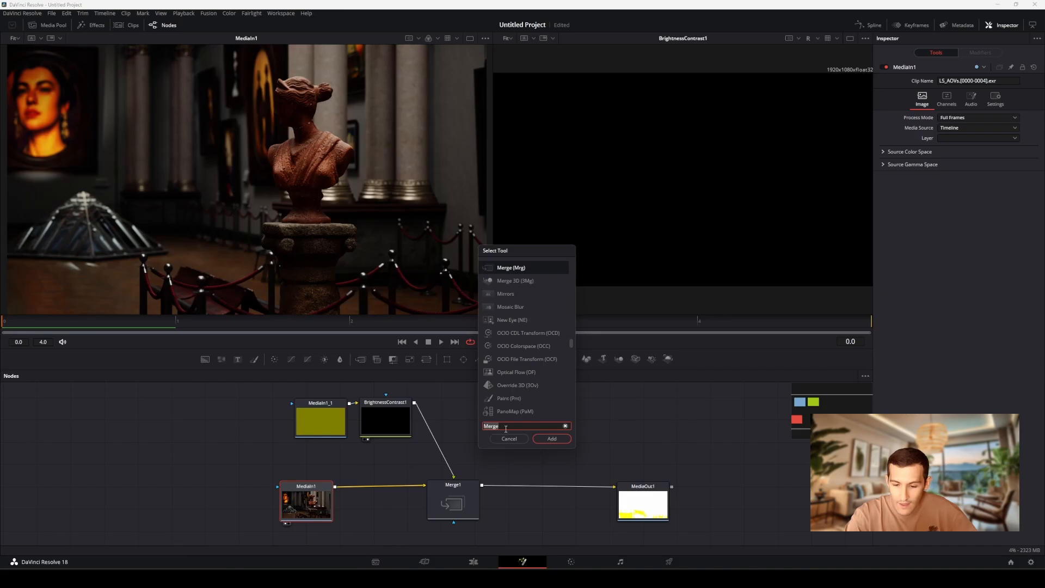
text(Vec)
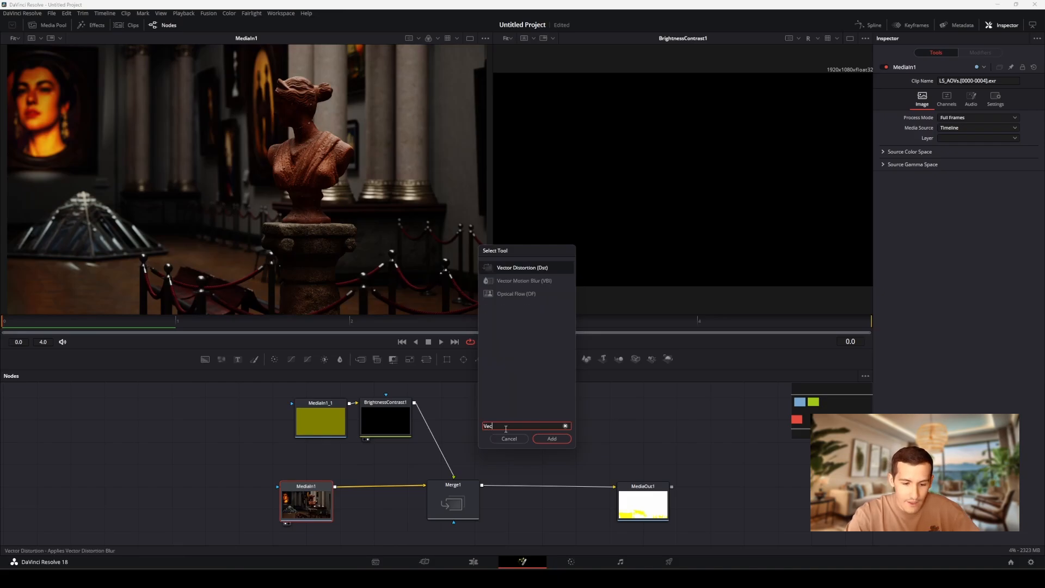
text(tor motion Blur)
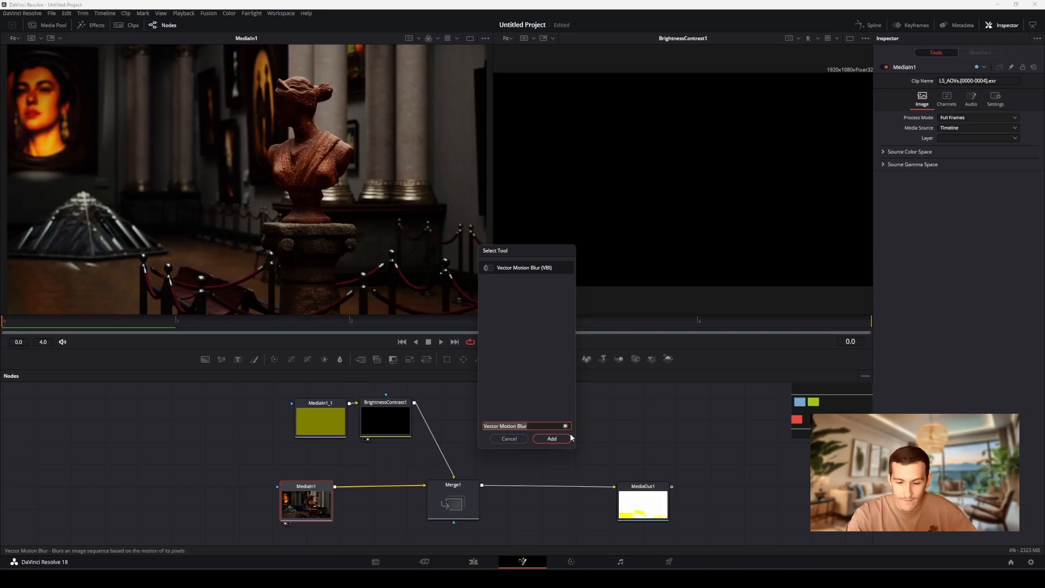
click(564, 439)
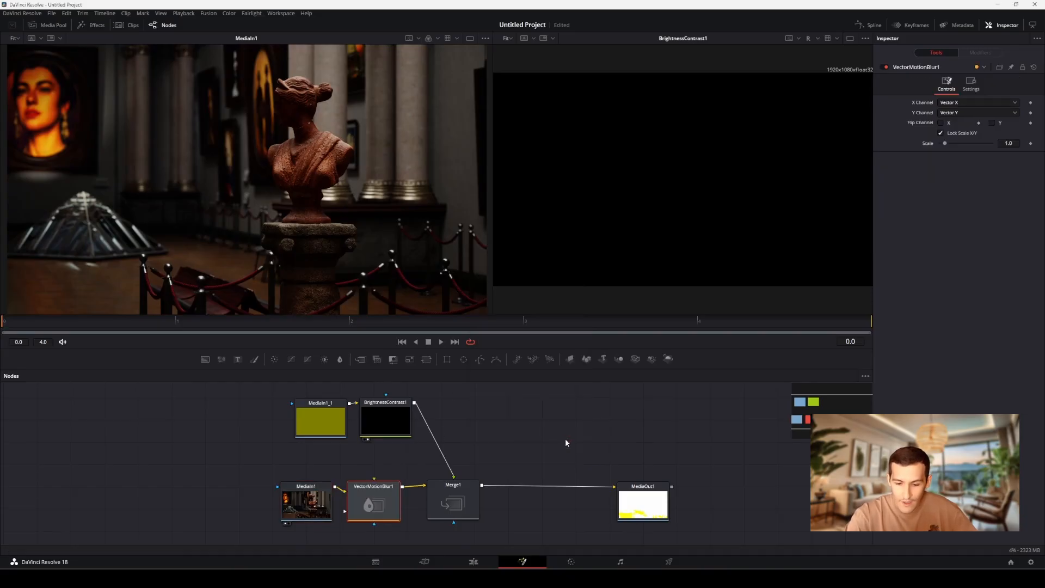
key(1)
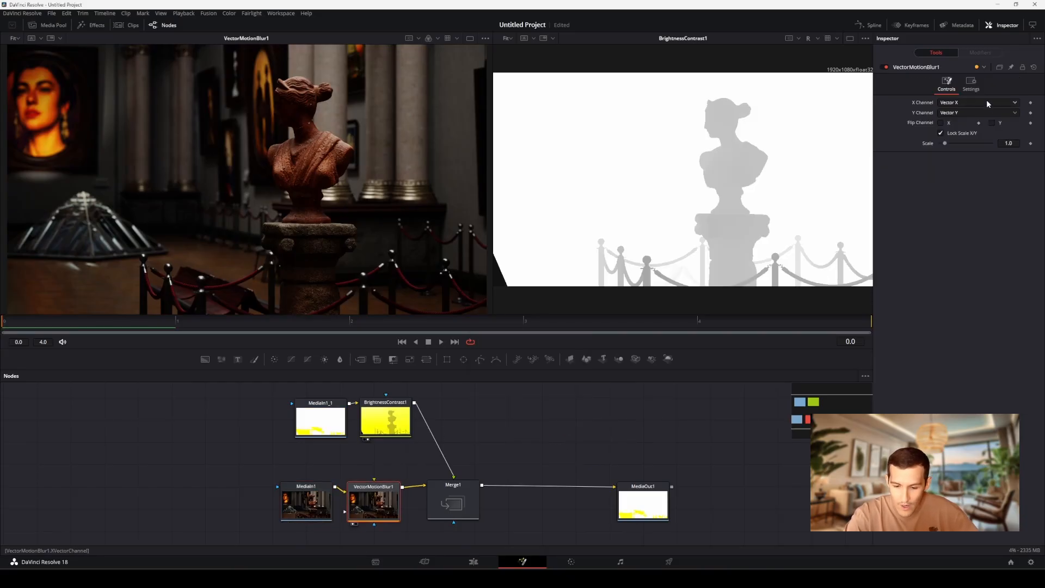
Set the Vector Motion Blur's X channel to Red and Y channel to Green, then raise its scale to 10.0 and lower it again.
click(986, 101)
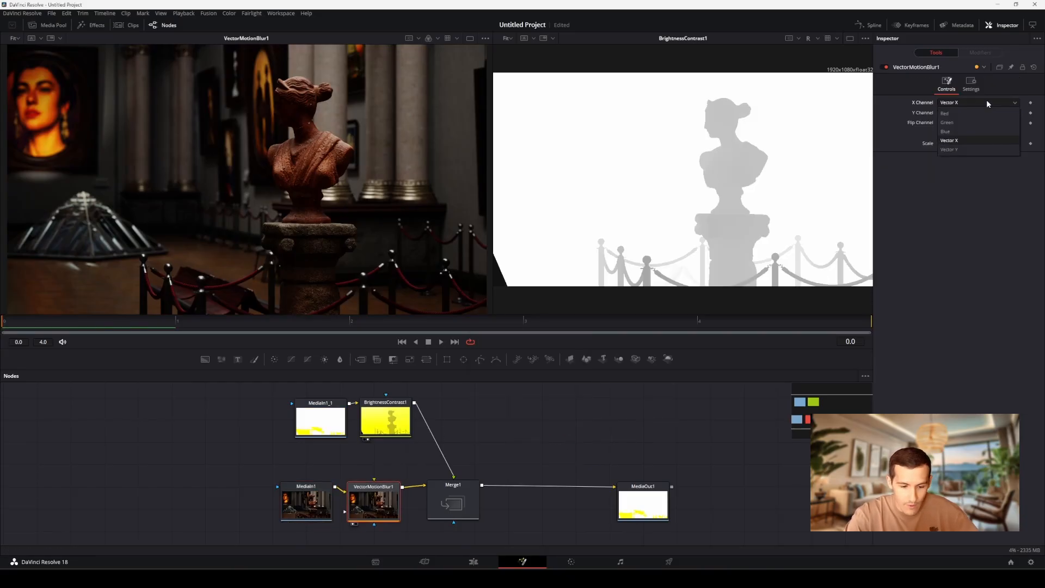
click(959, 114)
click(960, 112)
click(956, 133)
drag(947, 144, 992, 145)
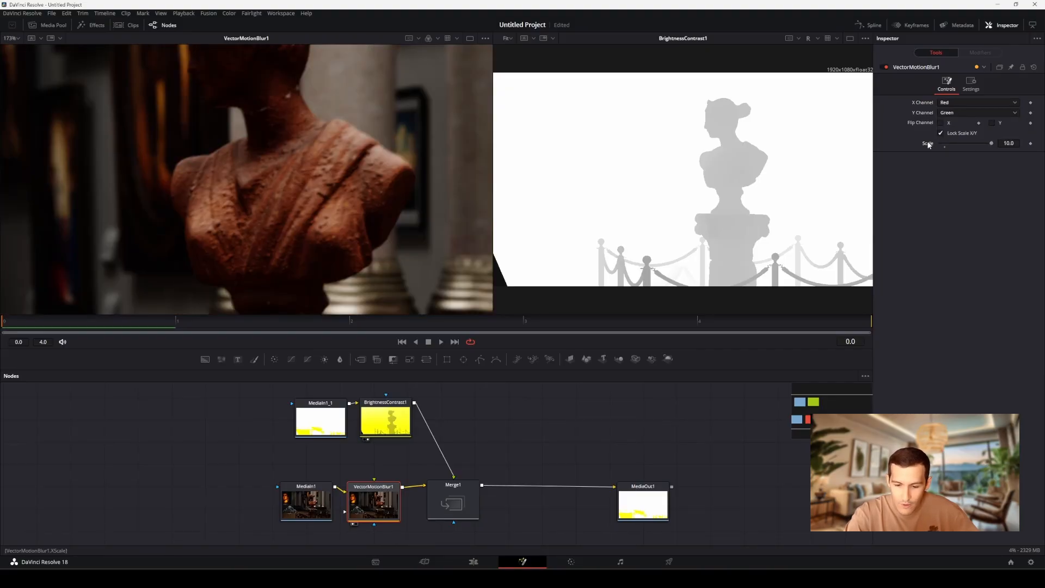
drag(992, 143, 886, 142)
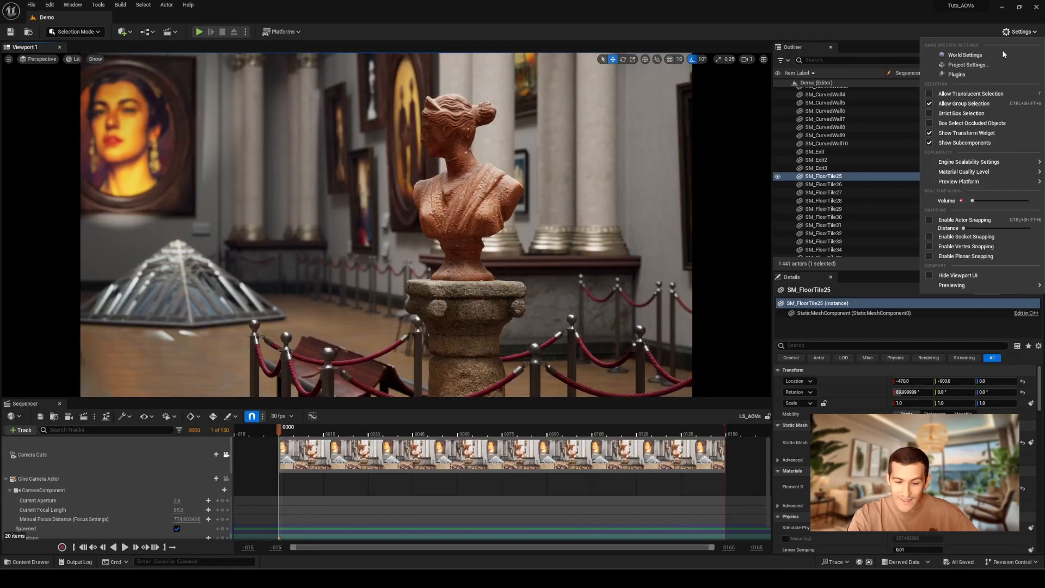
In Unreal Engine, find and enable the Movie Render Queue Additional Render Passes plugin, accepting its beta status.
click(958, 82)
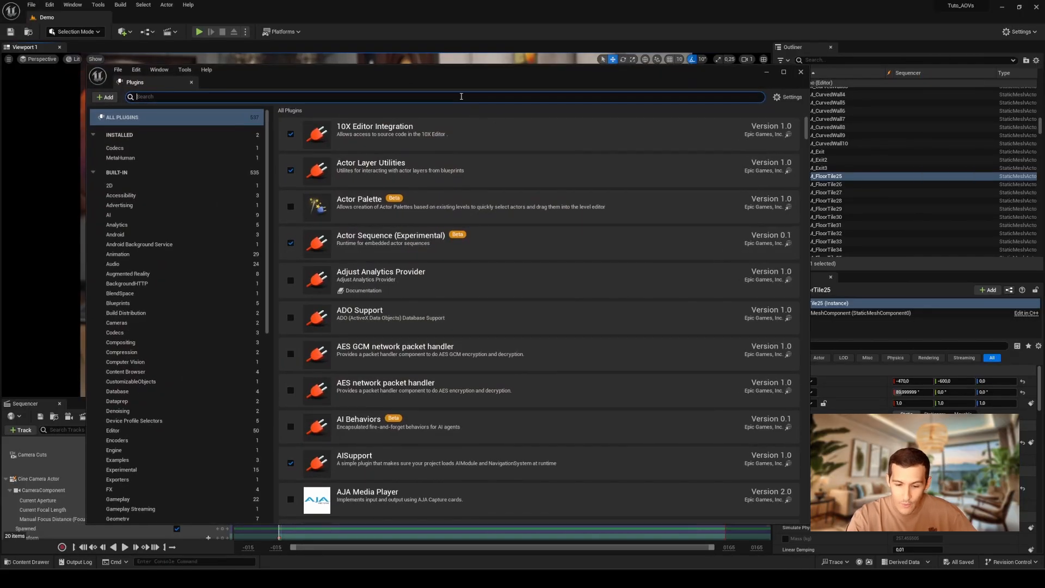
text(Movie Render Queue)
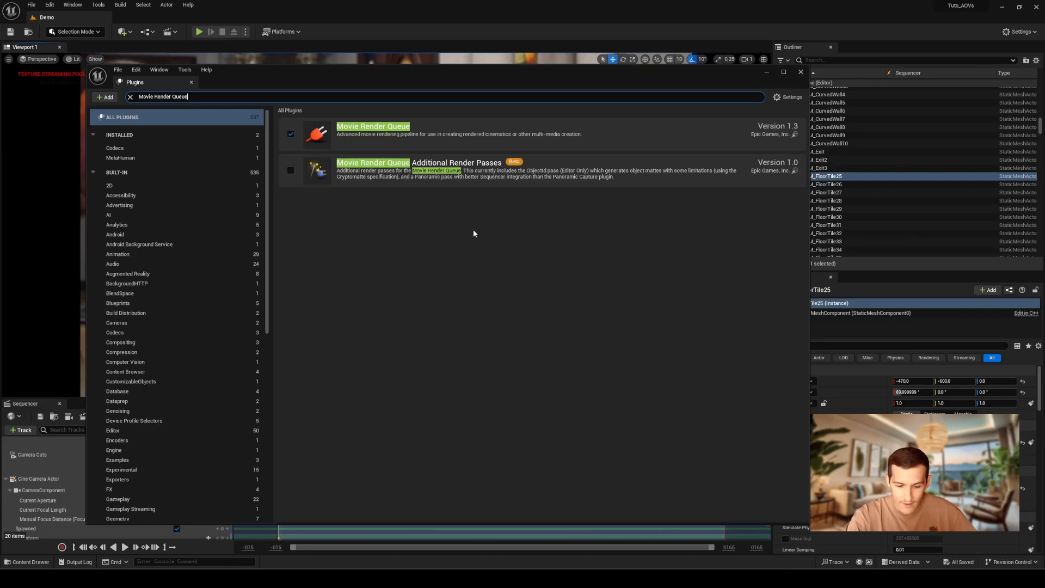
click(290, 171)
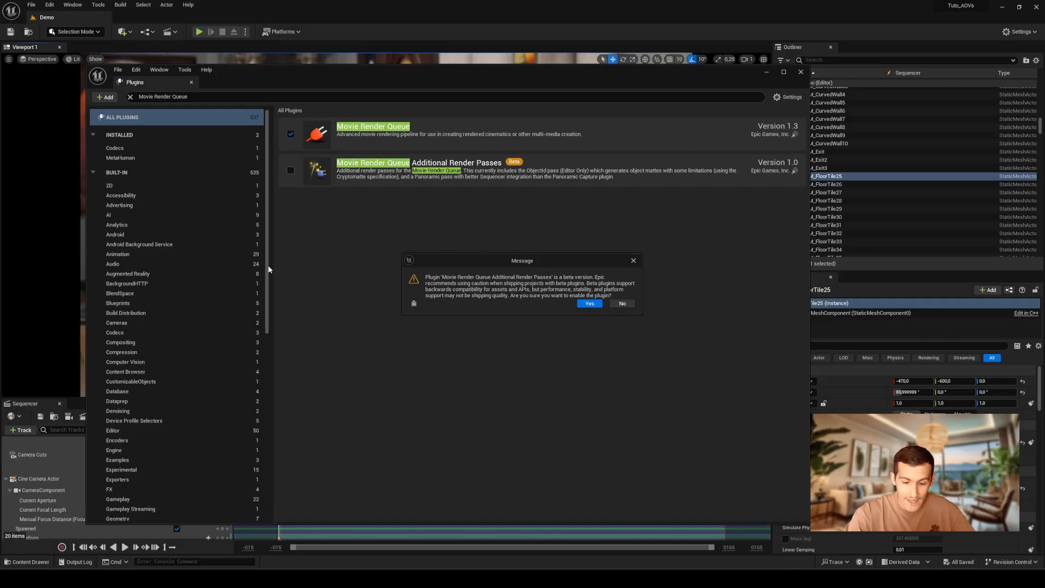
click(590, 304)
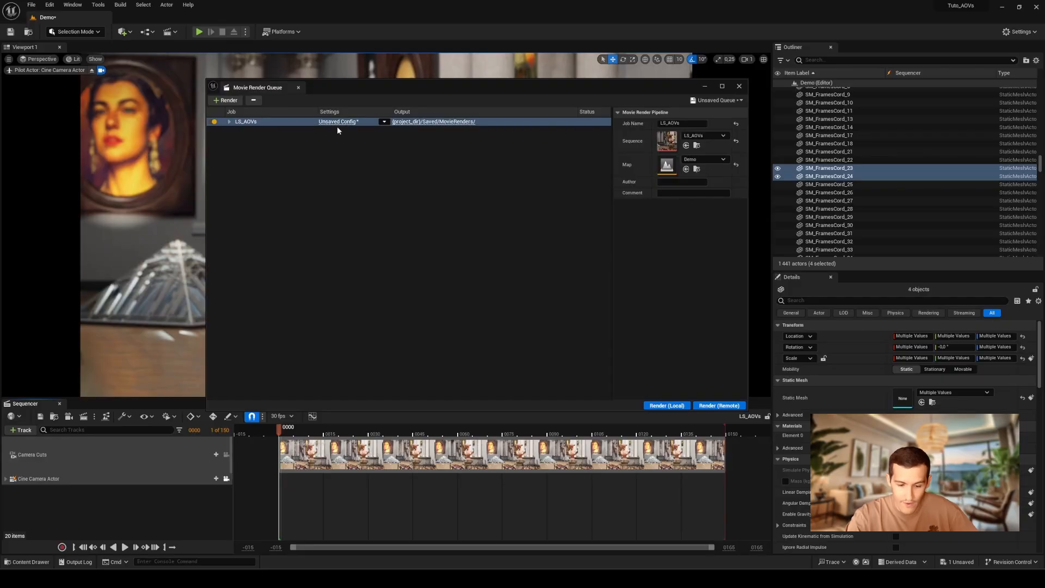
In the LS_AOVs job's render settings, remove the .jpg sequence export and add a 16-bit .exr sequence export.
click(338, 123)
drag(443, 173, 396, 110)
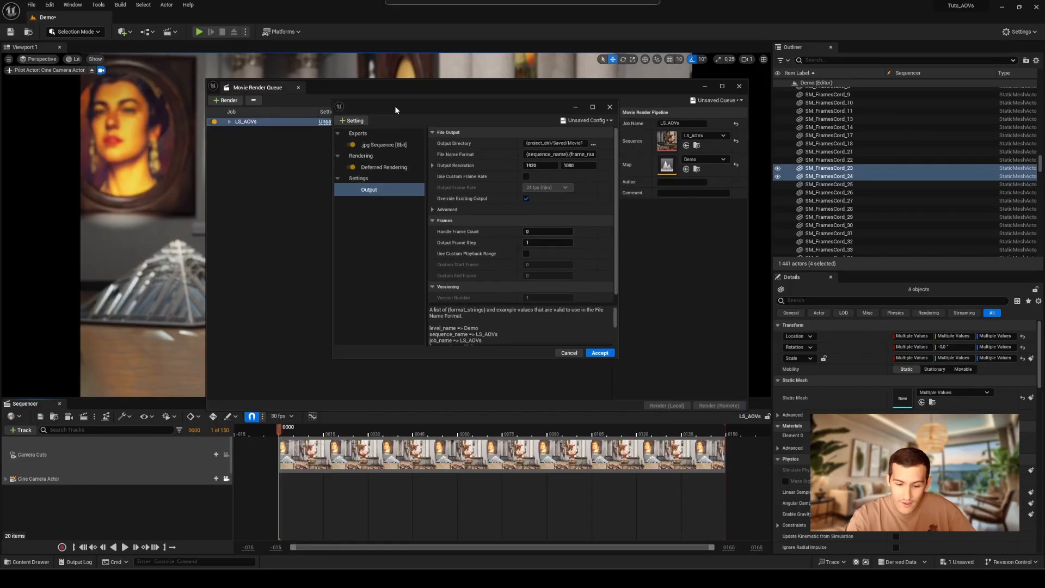
drag(618, 358, 692, 478)
click(380, 155)
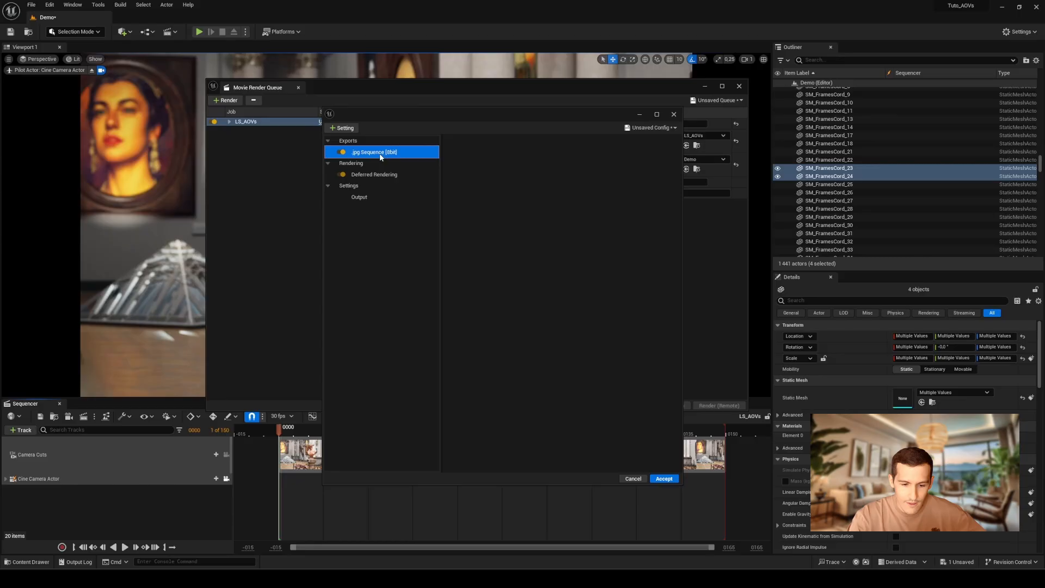
key(Delete)
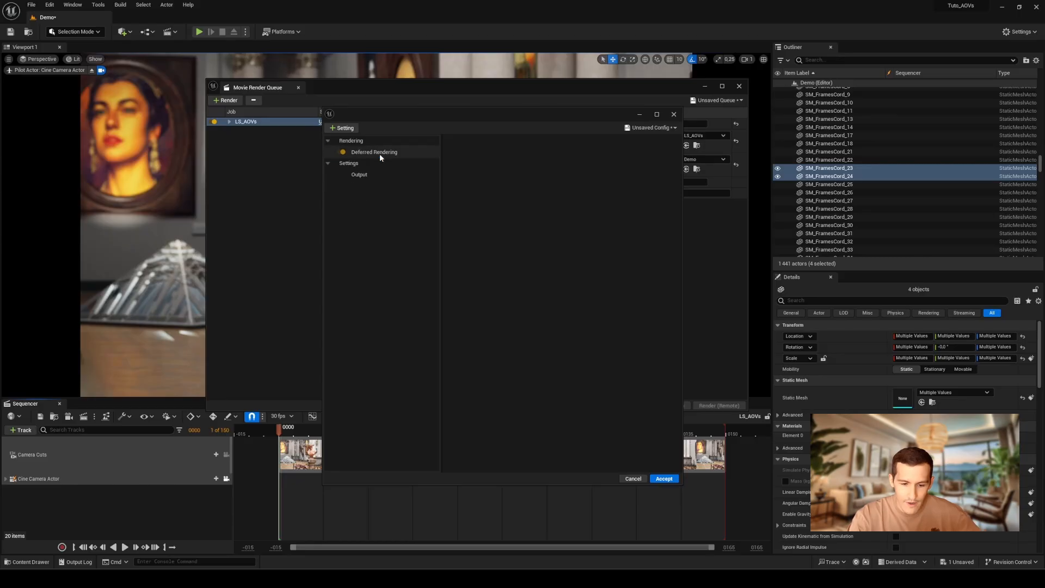
click(342, 128)
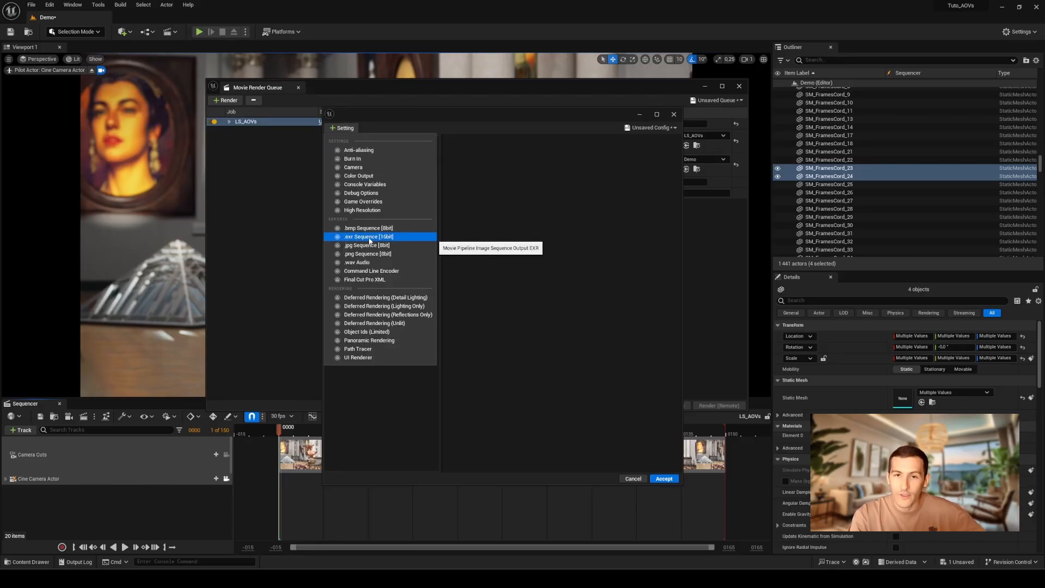
click(369, 238)
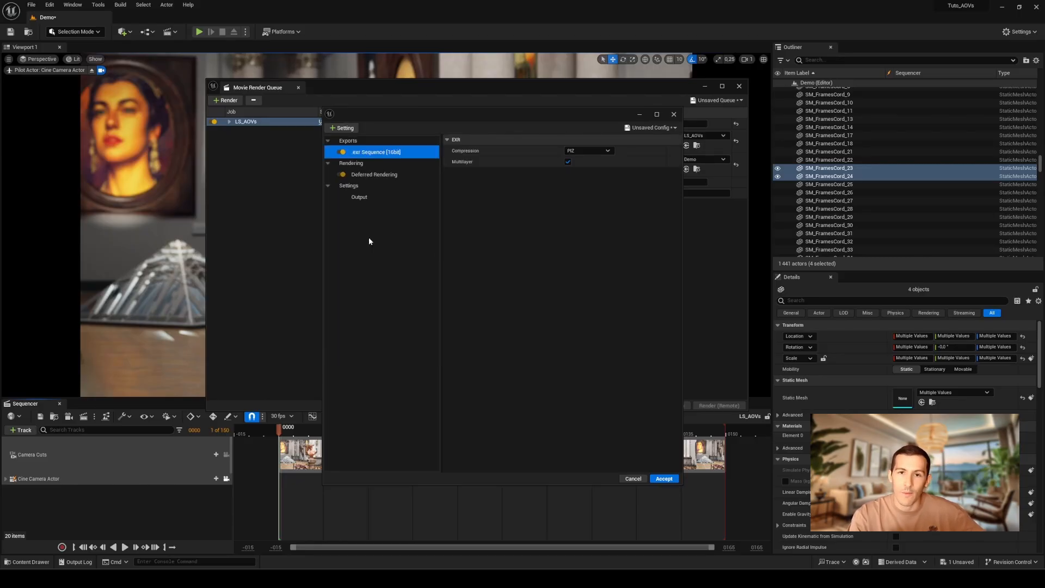
In the Deferred Rendering pass, disable multisample effects and enable the world depth and motion vectors post process materials.
click(369, 174)
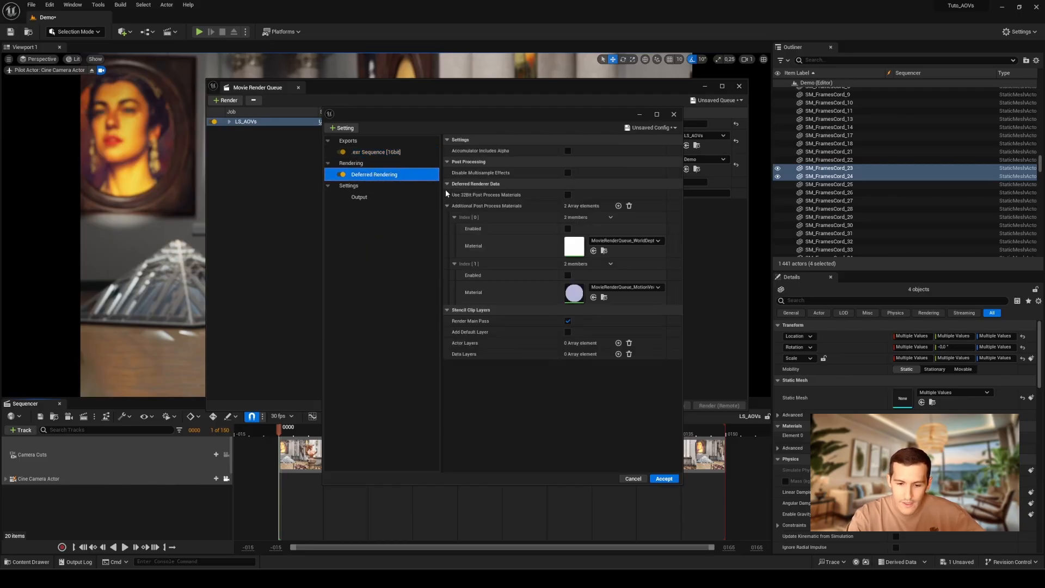
click(568, 173)
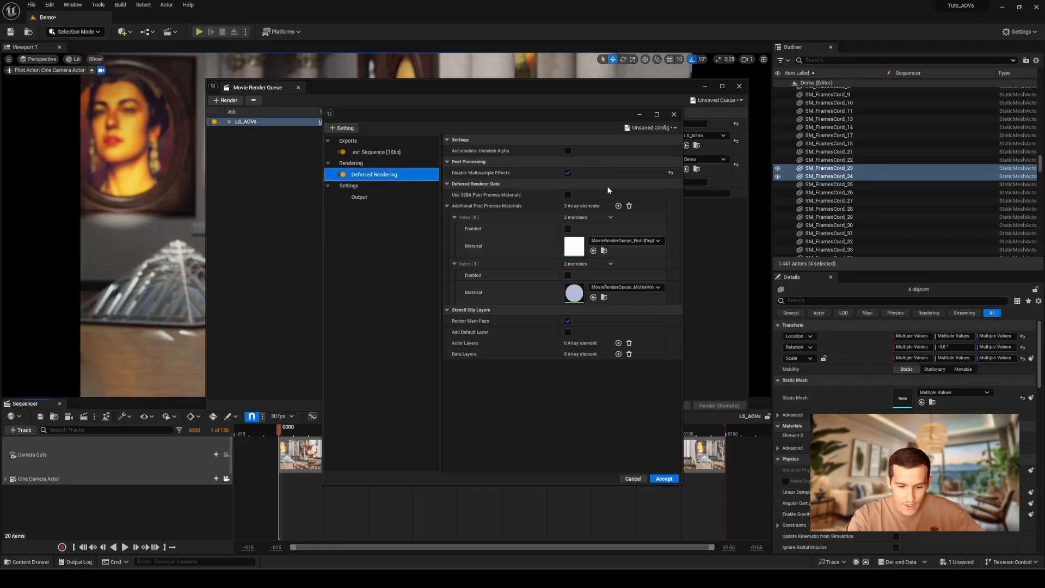
click(568, 228)
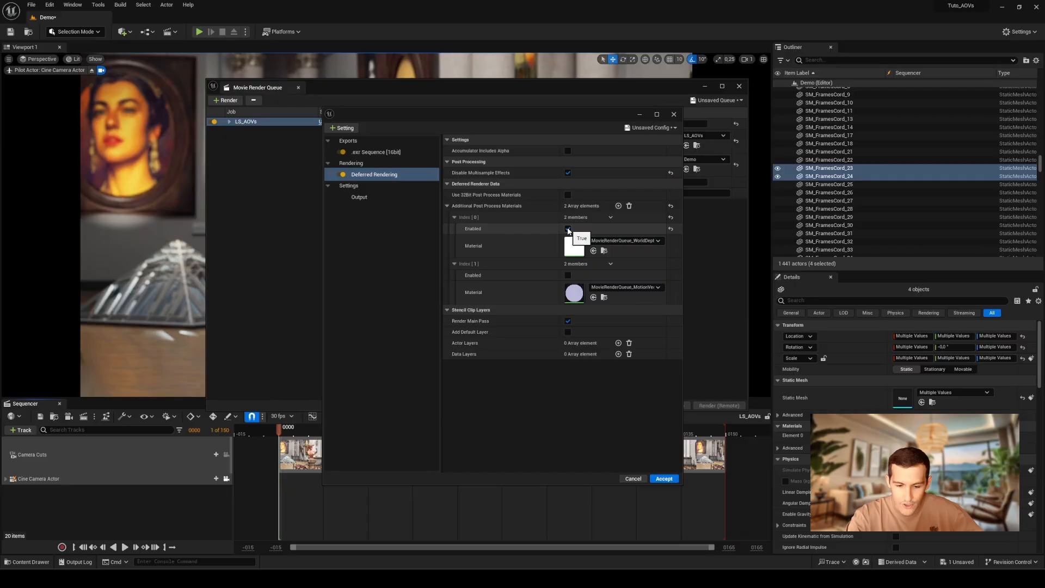
click(568, 275)
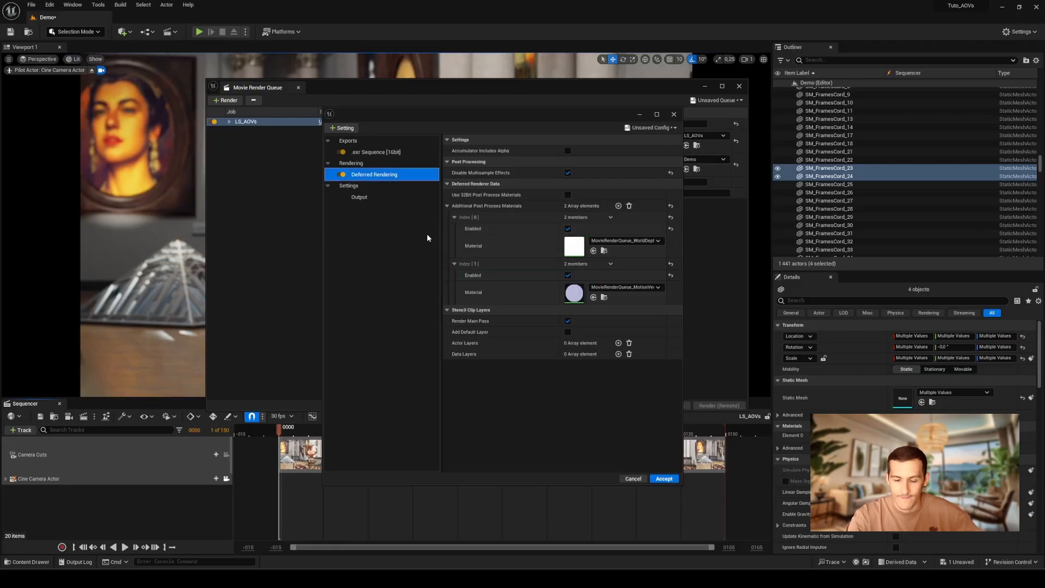
Add an Object Ids (Limited) render pass to the job's settings.
click(333, 128)
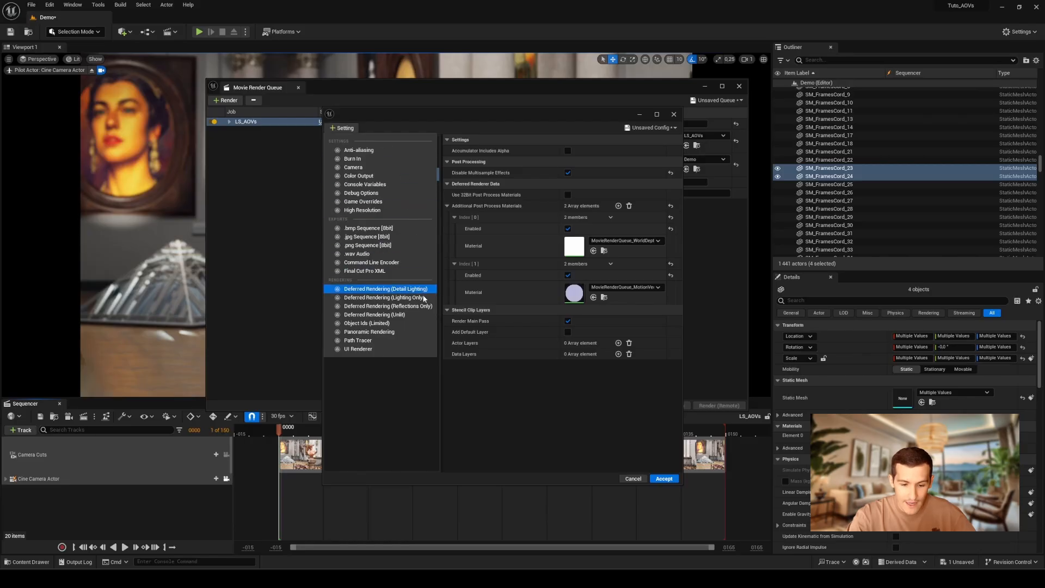
click(393, 324)
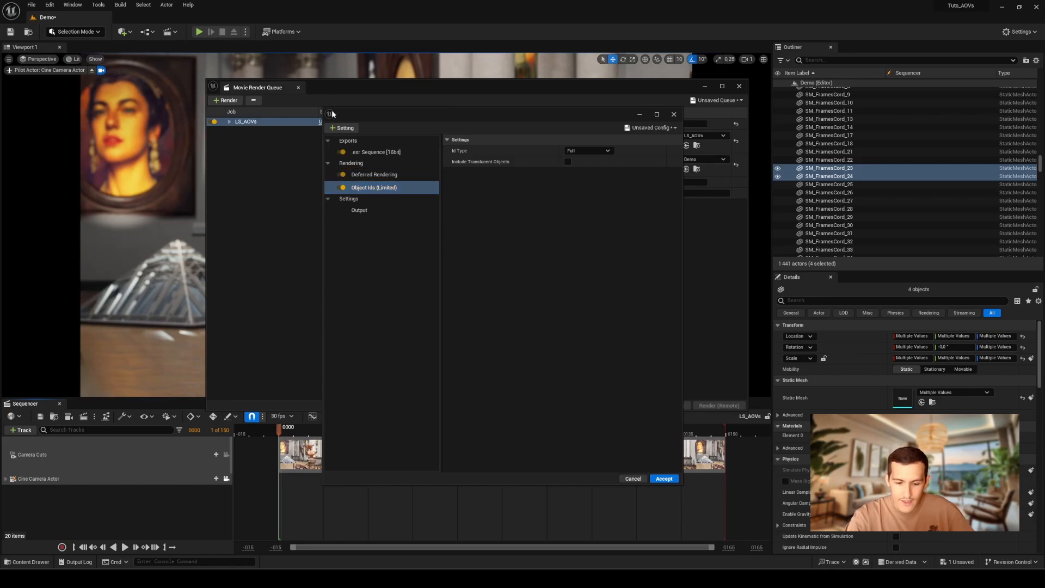
Add an Anti-aliasing setting, override the anti-aliasing with method None and set the spatial sample count to 8.
click(341, 128)
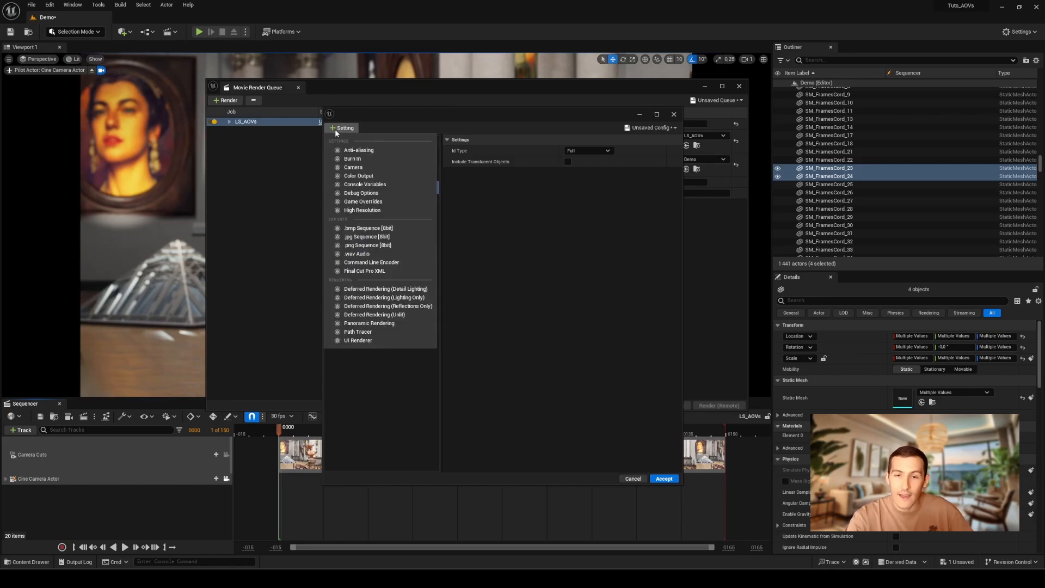
click(381, 150)
click(568, 174)
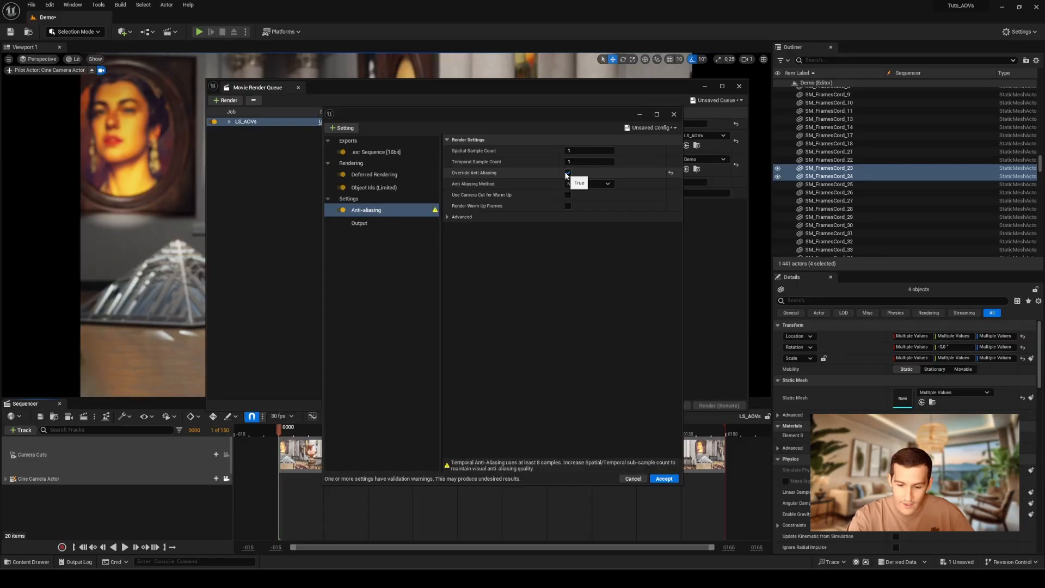
click(604, 151)
key(Return)
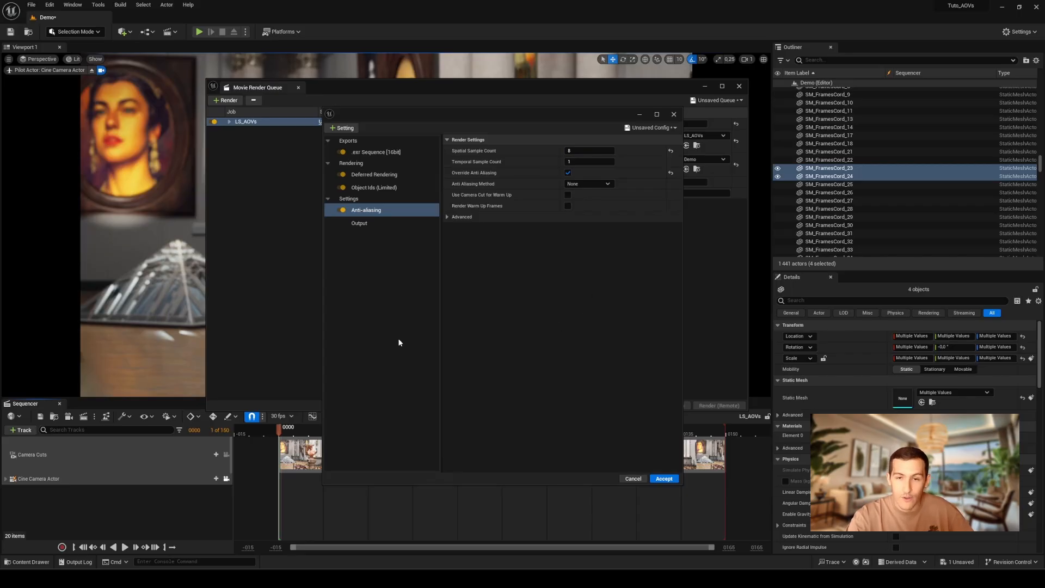
Add a Console Variables setting to the job, containing the variable r.ScreenPercentage set to 100.
click(342, 128)
click(357, 156)
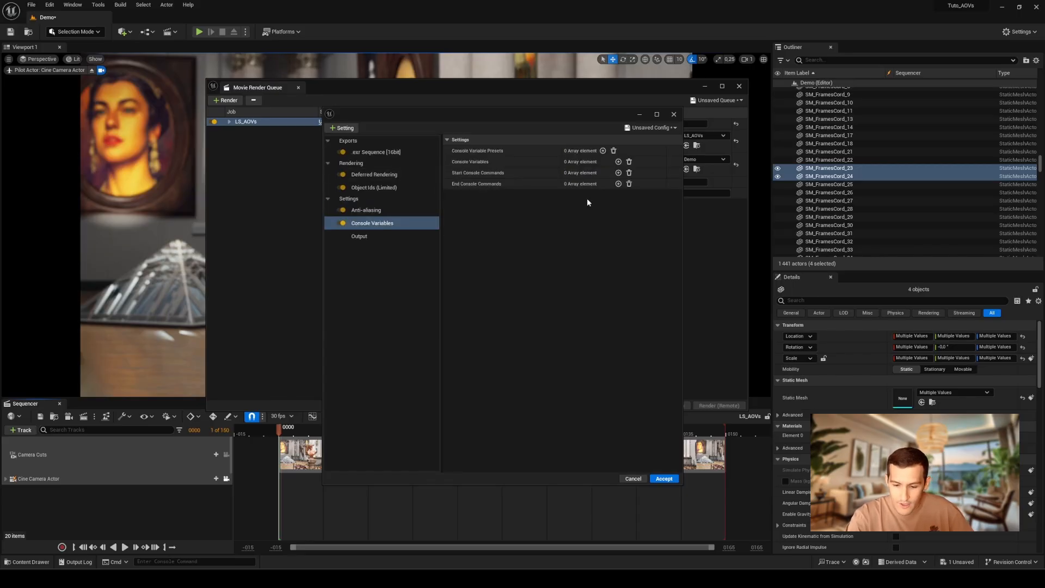
click(618, 162)
click(508, 172)
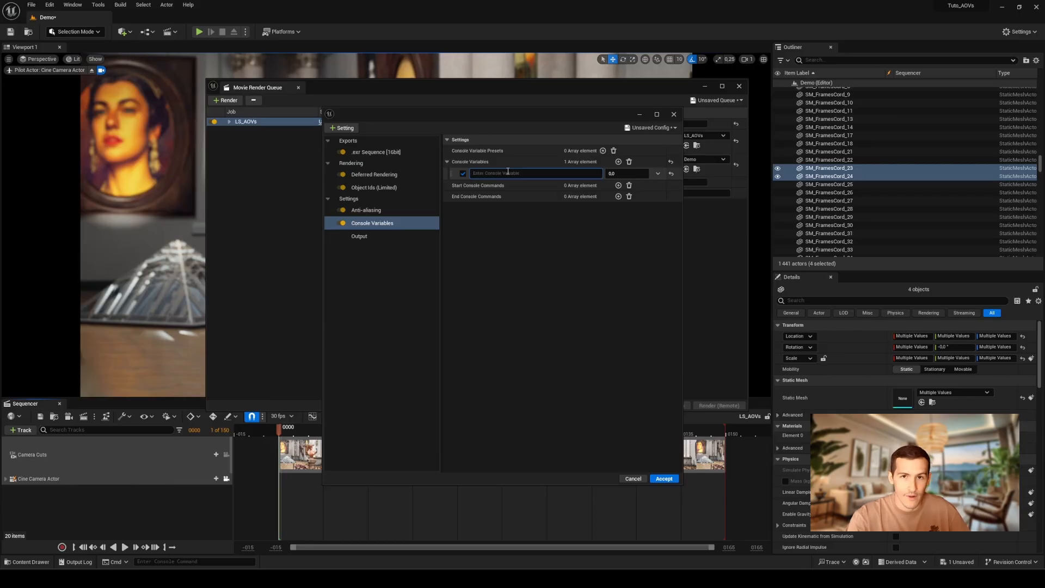
text(screen percen)
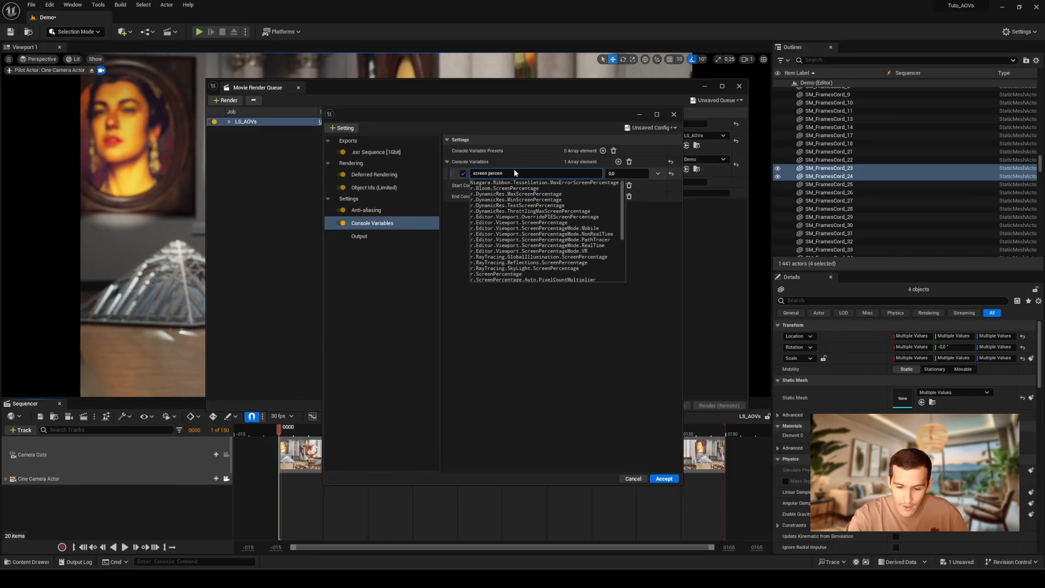
click(507, 274)
click(619, 174)
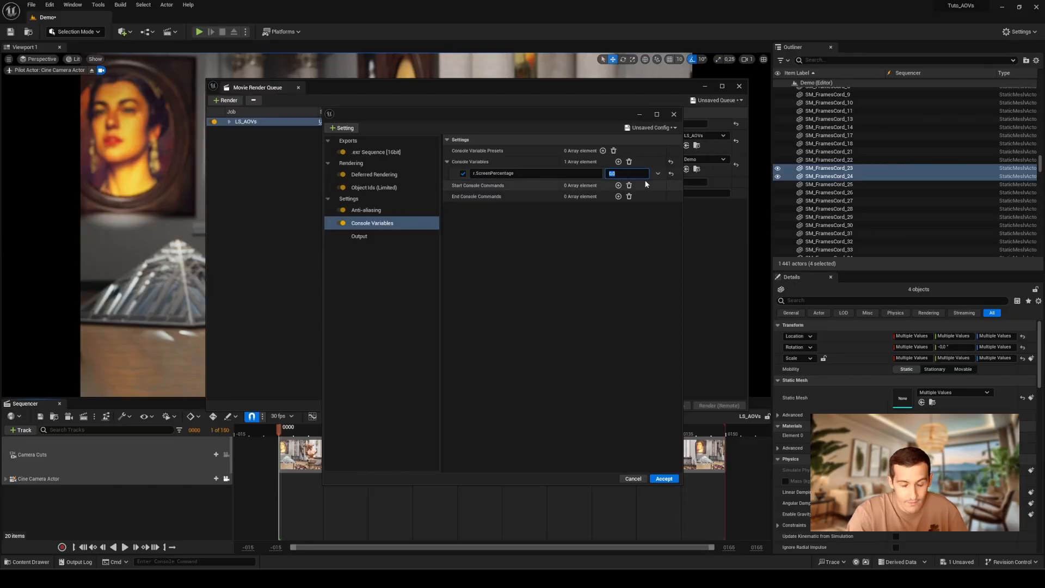
text(100)
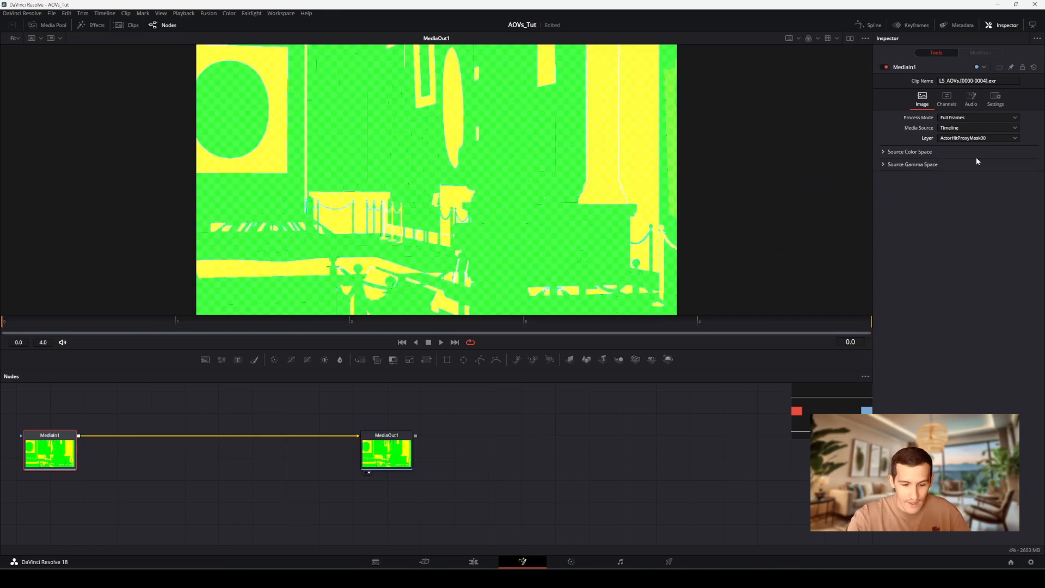
In DaVinci Resolve, select MediaIn1's ActorHitProxyMask00 layer and inspect its green, blue and alpha channels individually in the viewer.
click(978, 139)
click(963, 158)
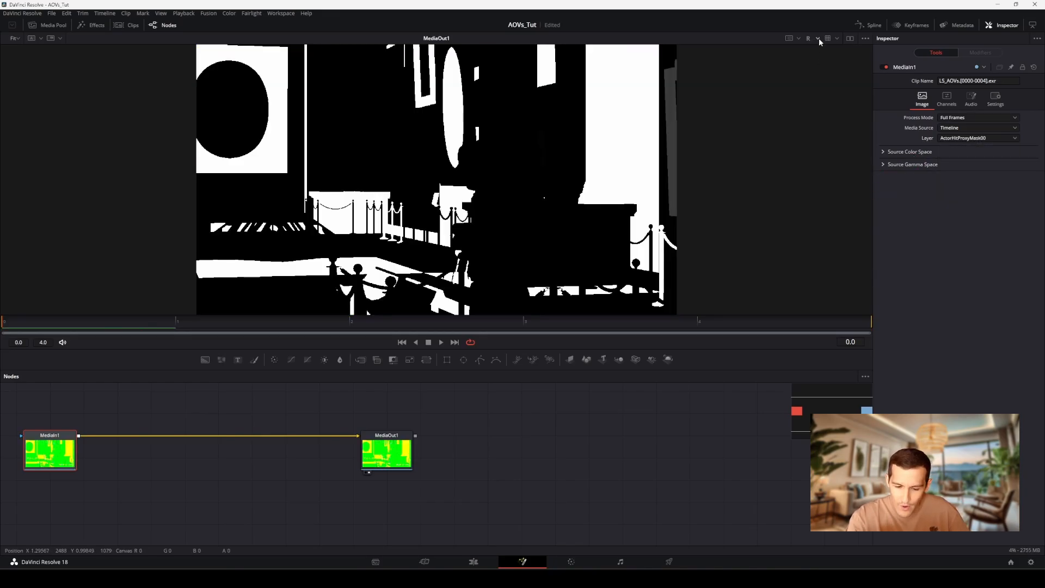
click(819, 38)
click(821, 73)
click(819, 40)
click(822, 84)
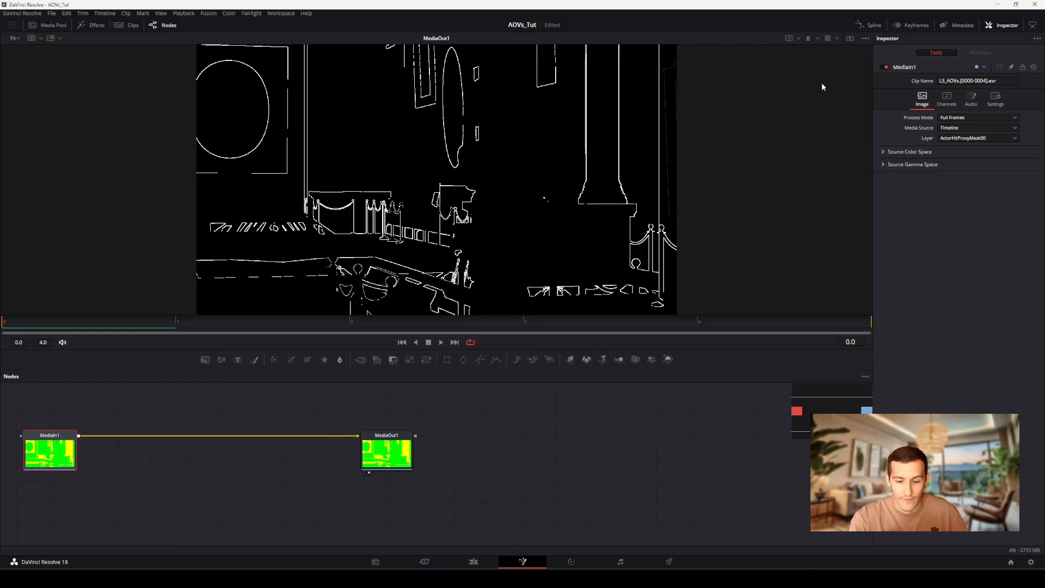
click(820, 40)
click(821, 94)
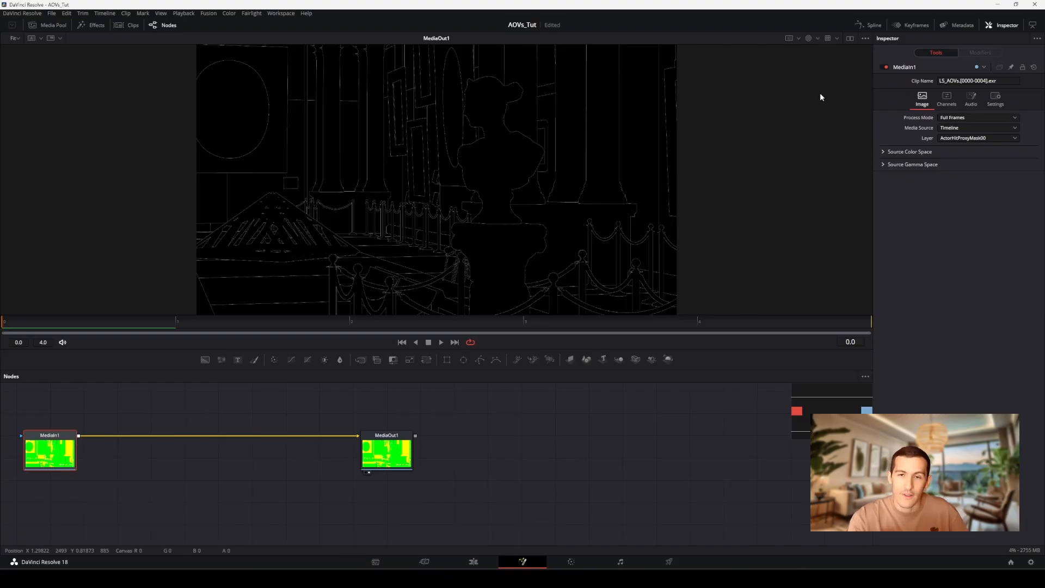
Search the Fusion tool list for the Loader node.
key(shift+space)
text(LOADER)
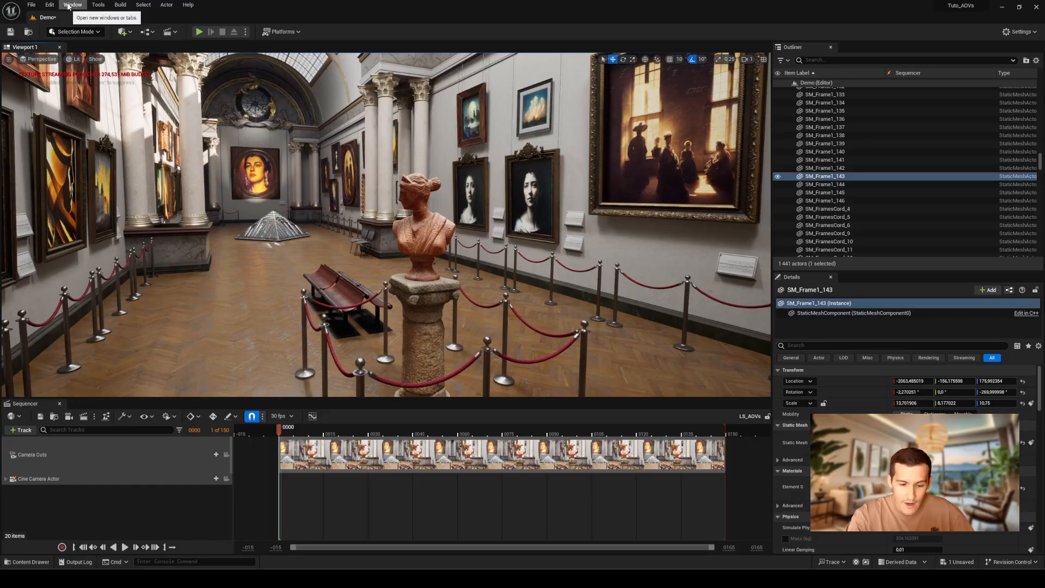
Switch to Unreal Engine, open the Layers manager and put the selected bust and its pedestal in a new layer named Statue.
click(71, 5)
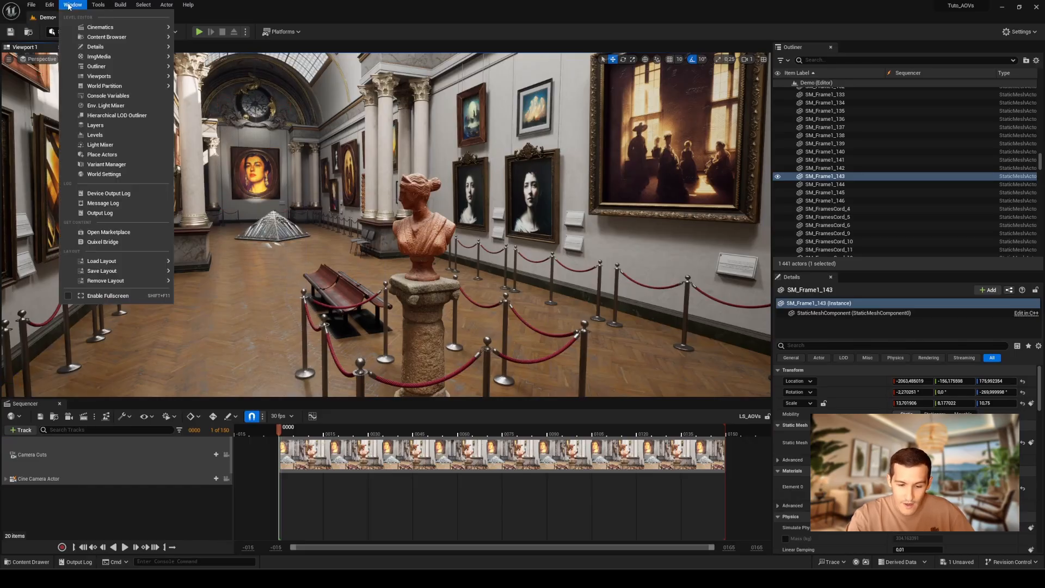
click(131, 129)
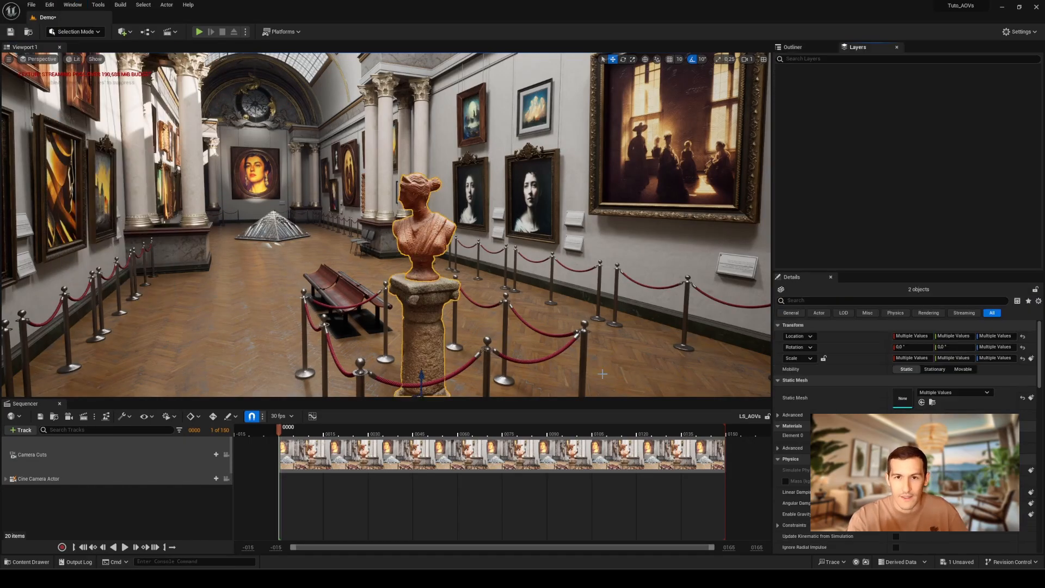
right_click(802, 74)
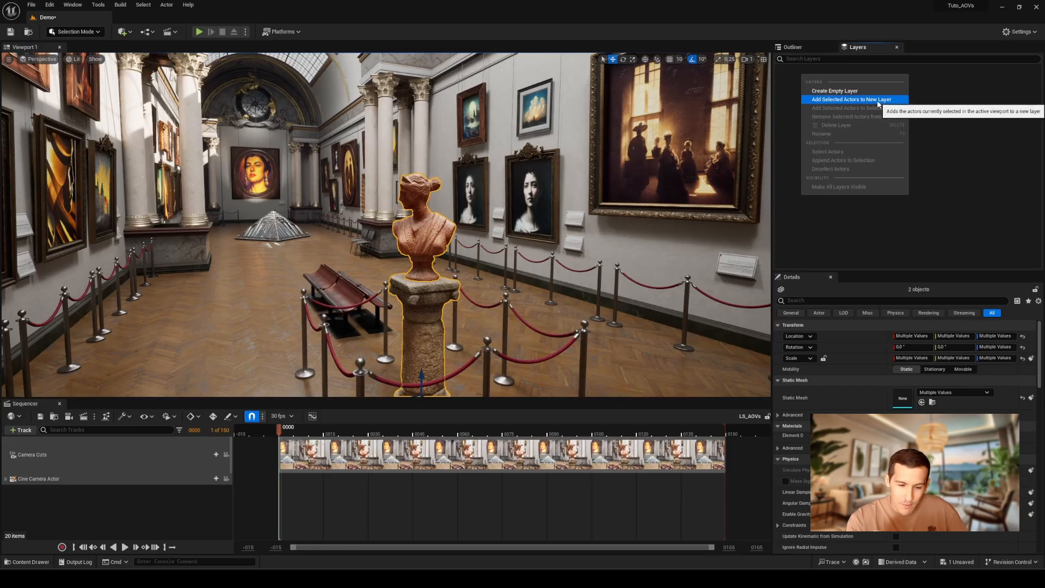
click(852, 99)
Toggle the Statue layer's visibility to check which actors it contains, leaving the layer visible.
click(783, 67)
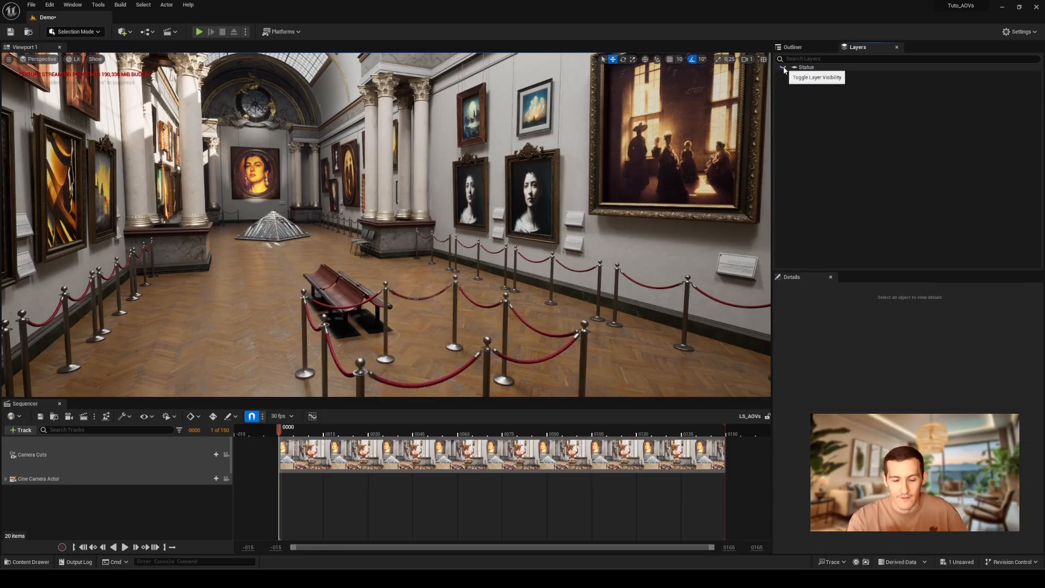
click(783, 68)
click(784, 68)
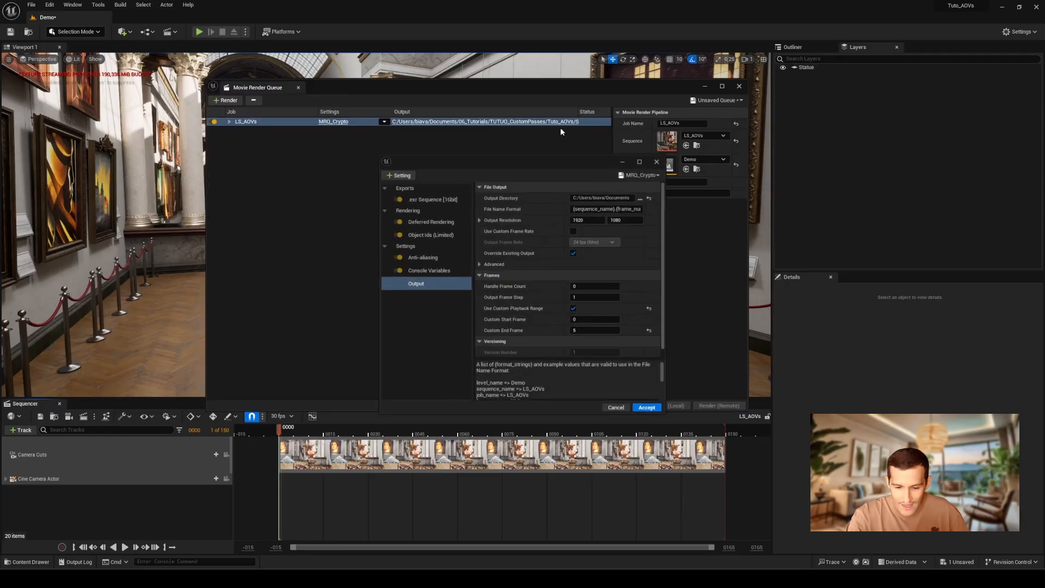
In the job's Deferred Rendering pass, collapse the additional post process materials to reach the stencil clip layer options.
click(430, 221)
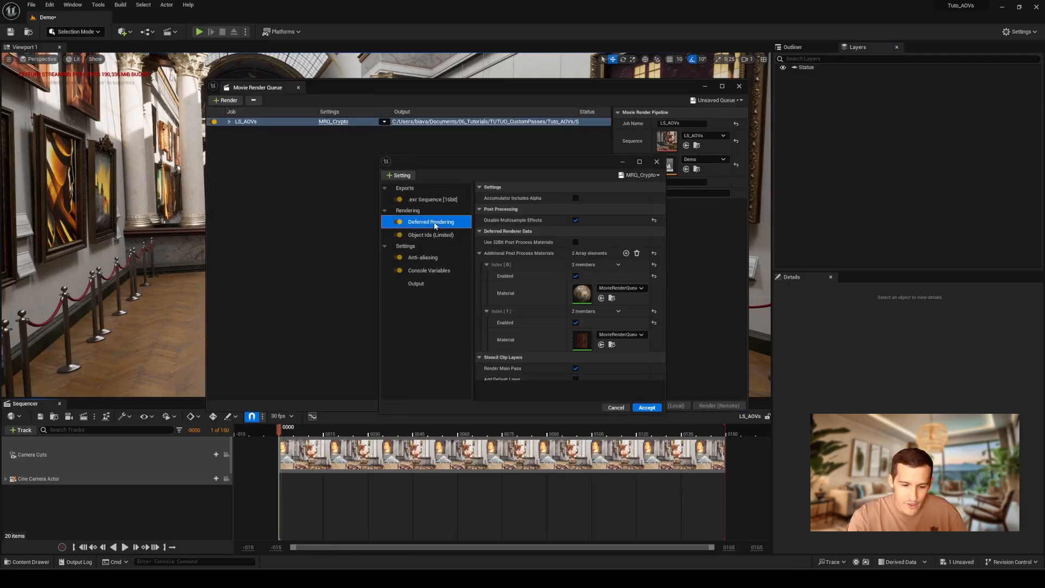
click(479, 254)
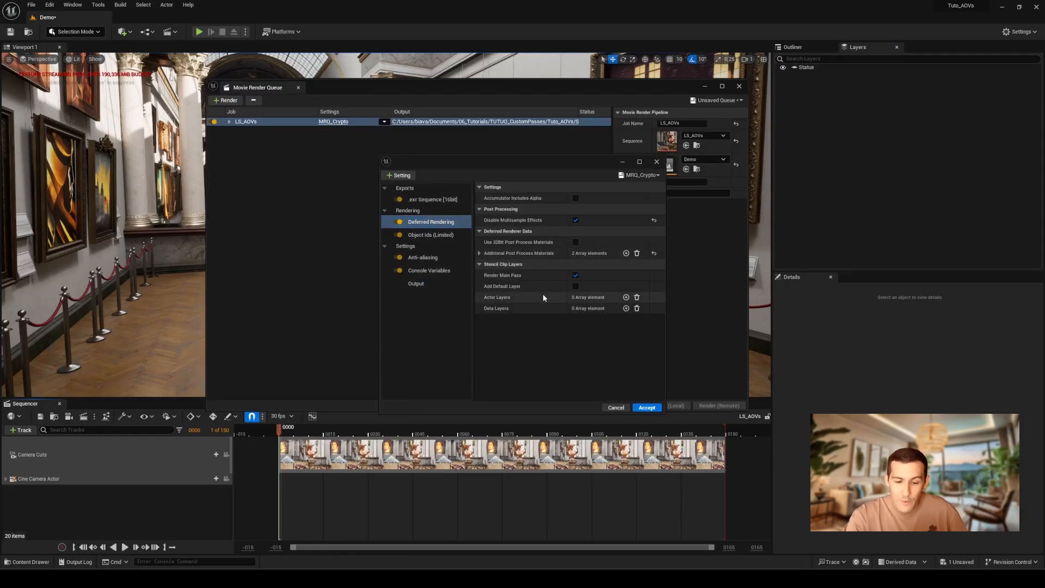